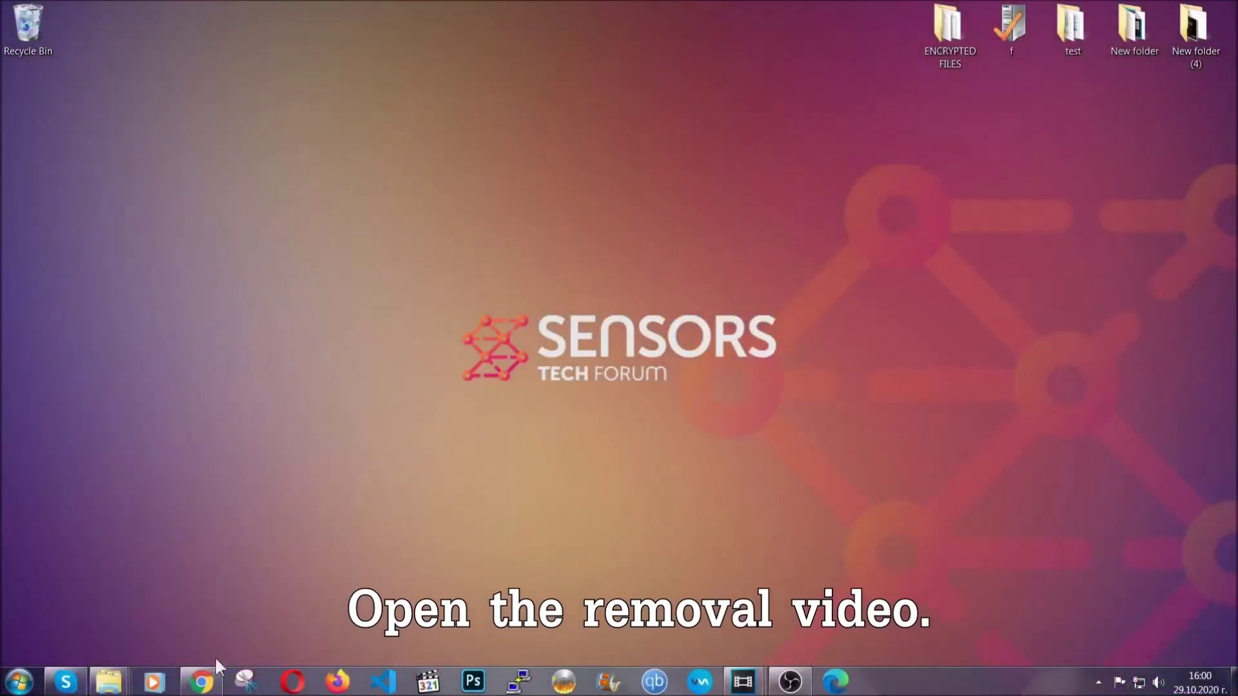
- Follow the adware video's Full Removal Guide link to the SensorsTechForum SpyHunter download page
click(202, 681)
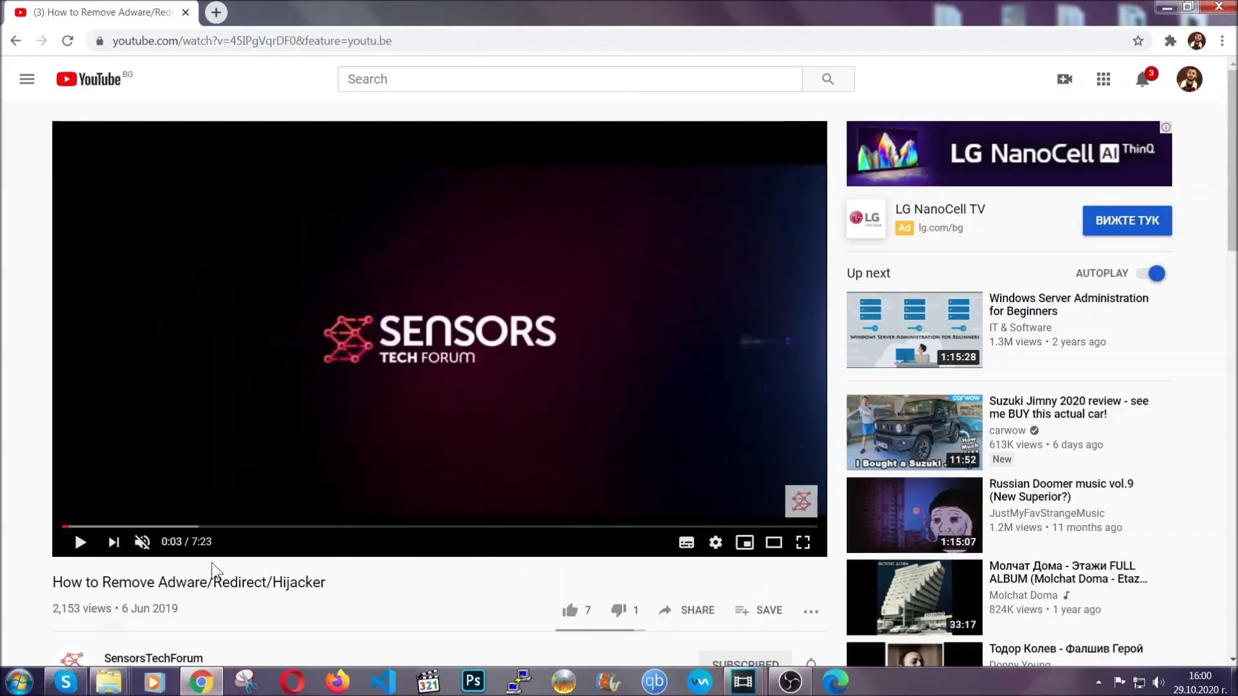
scroll(245, 455, down, 5)
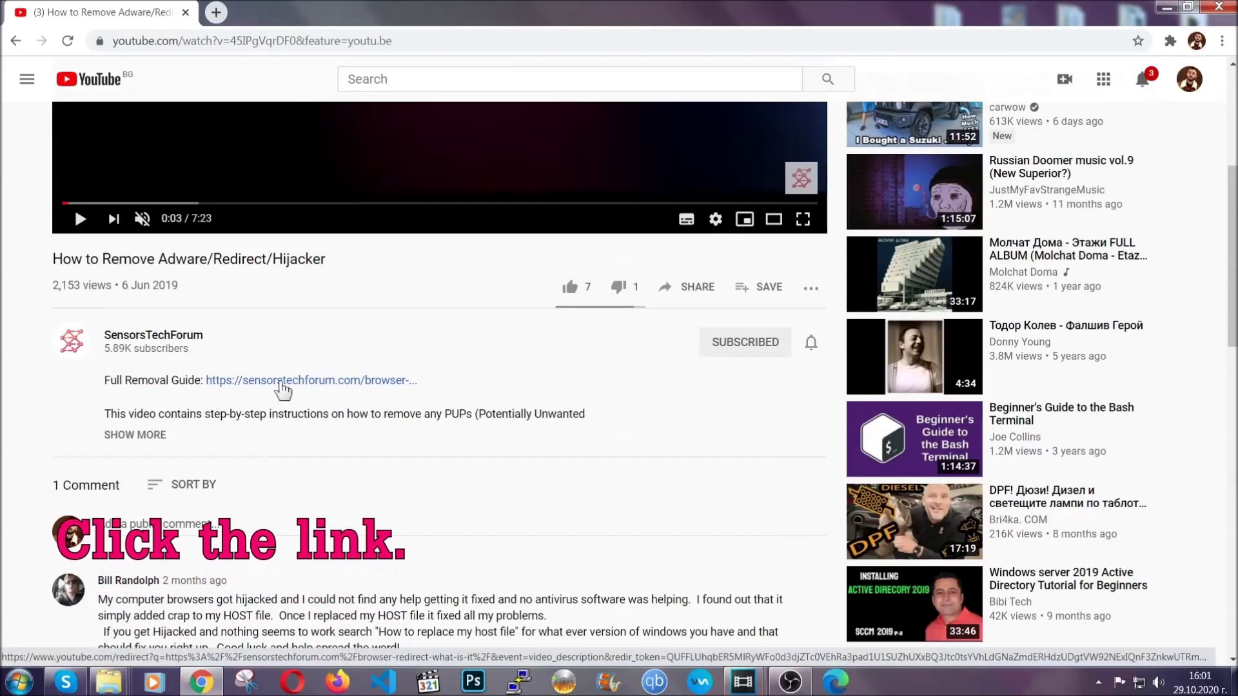
click(281, 382)
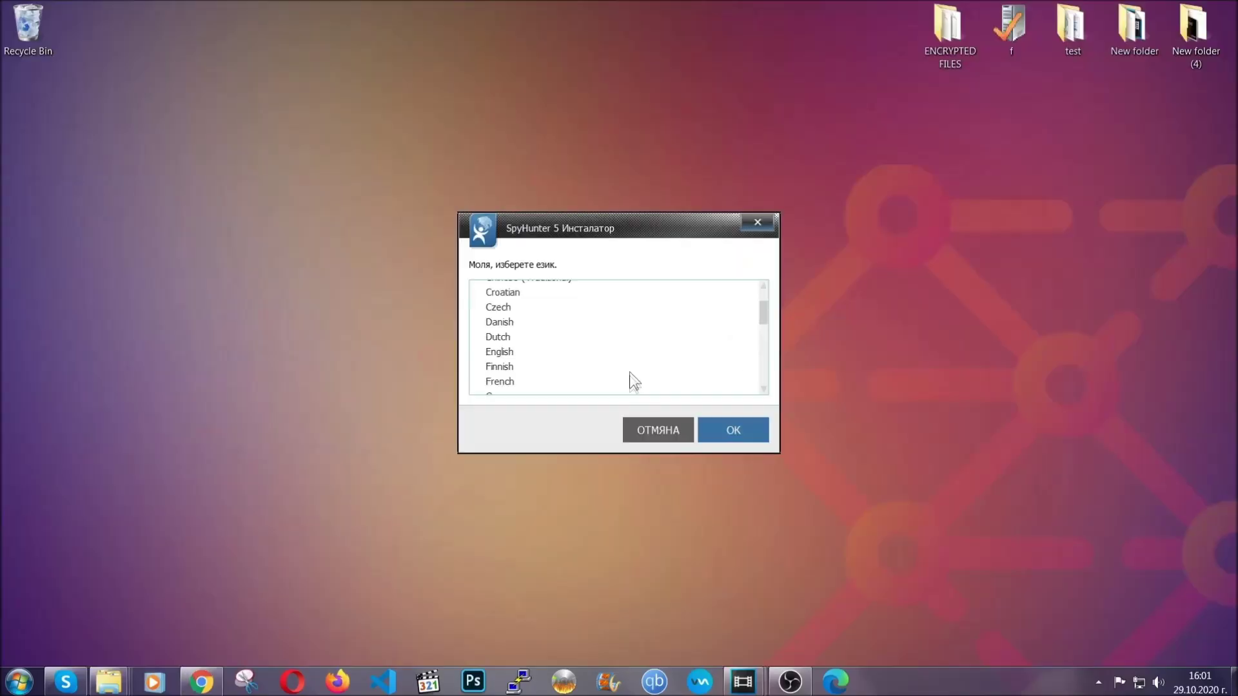
- Install SpyHunter 5 in English, accepting the EULA and Privacy Policy
scroll(630, 370, down, 3)
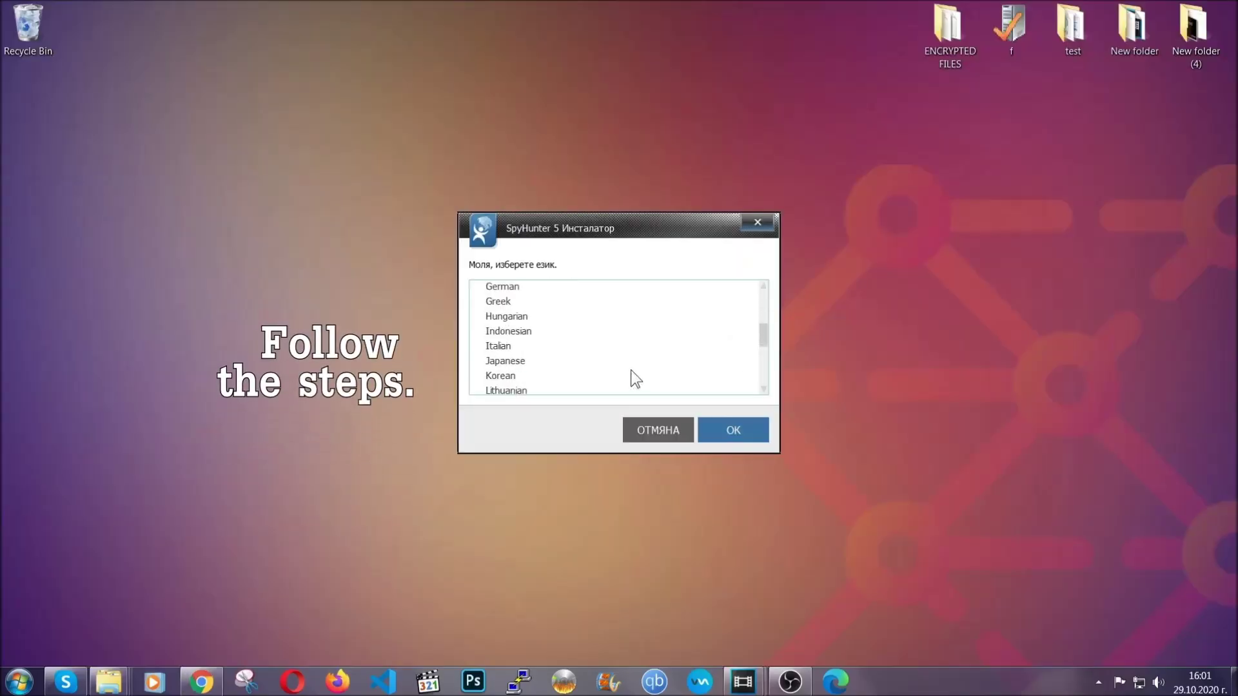
scroll(635, 387, down, 2)
scroll(631, 388, up, 4)
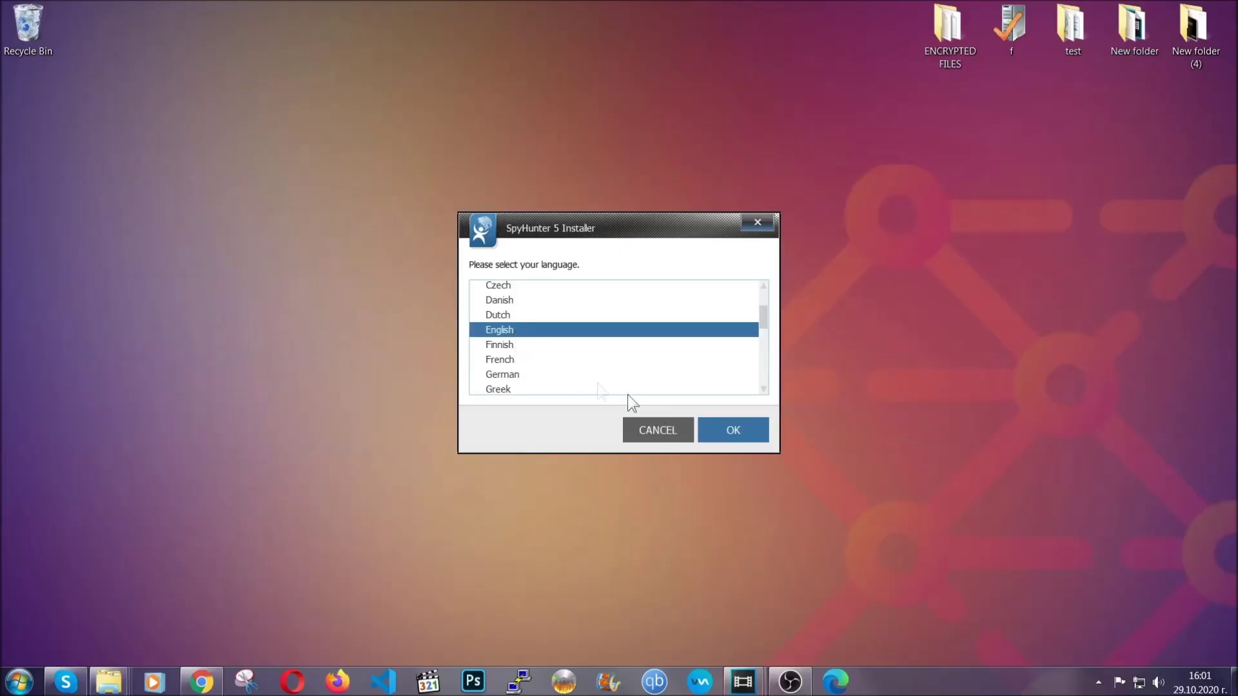
click(725, 430)
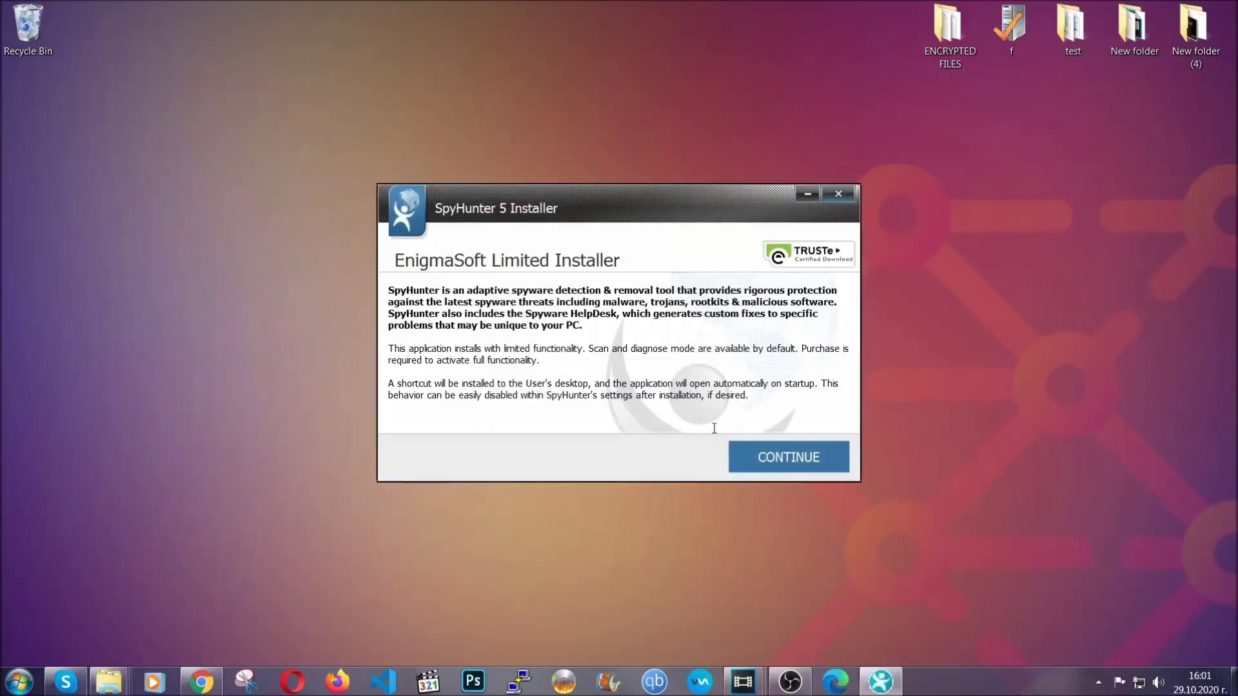
click(745, 455)
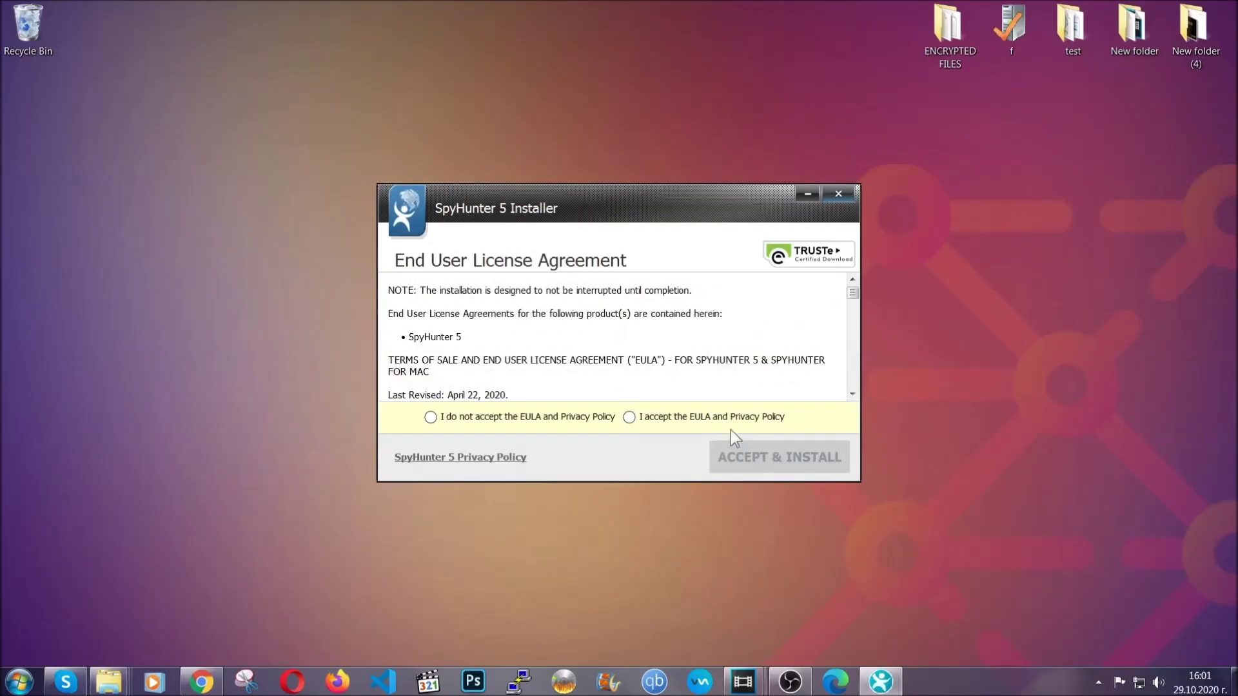
click(630, 417)
click(750, 456)
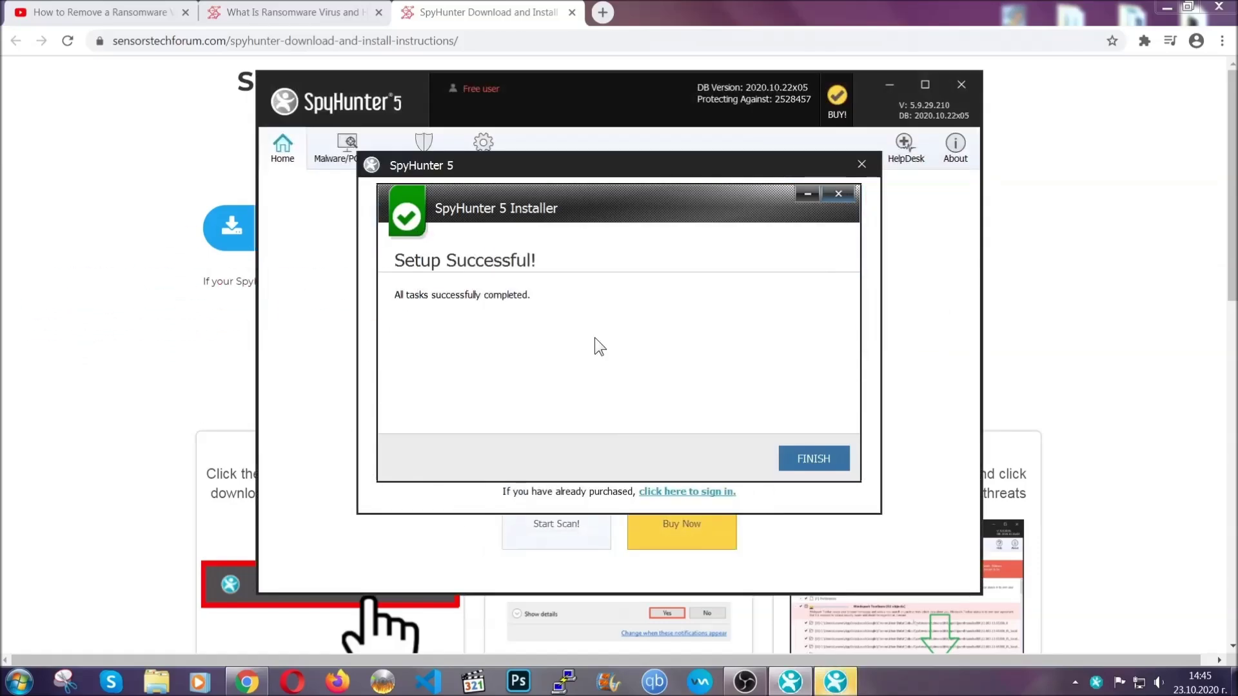
- Finish the SpyHunter 5 setup so the scanner launches and begins scanning
click(791, 460)
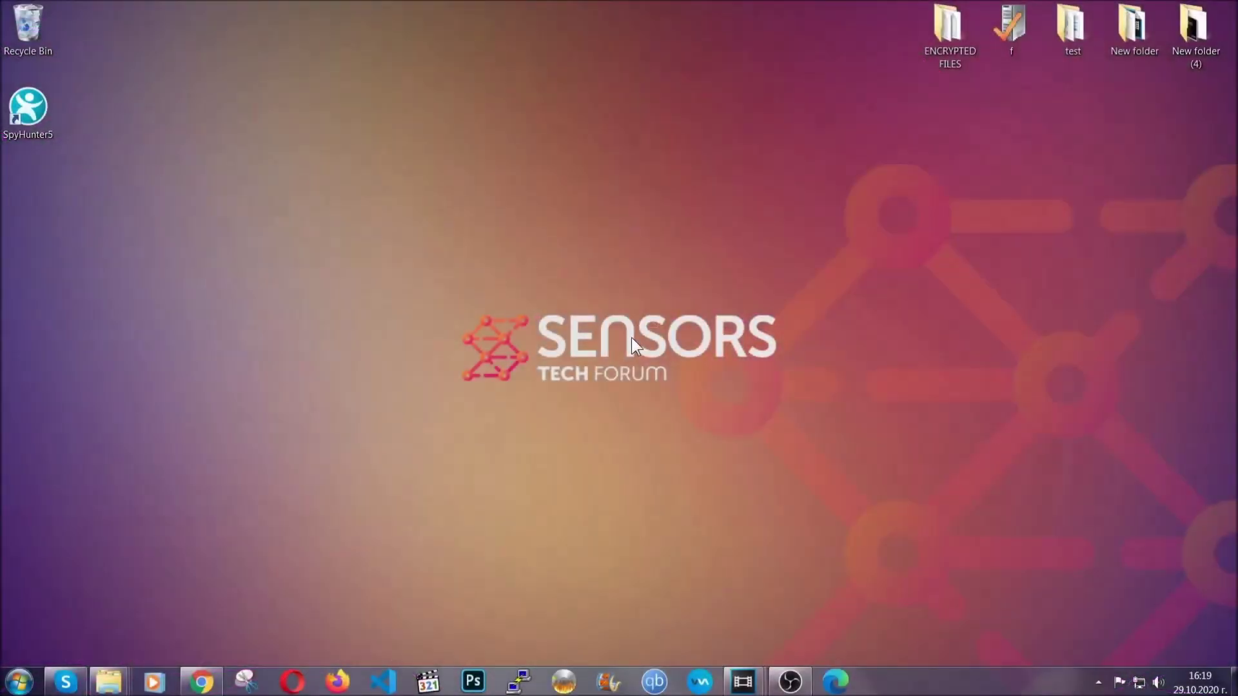
- Open Programs and Features with APPWIZ.CPL and uninstall SUSPICIOUS PROGRAM
key(super+r)
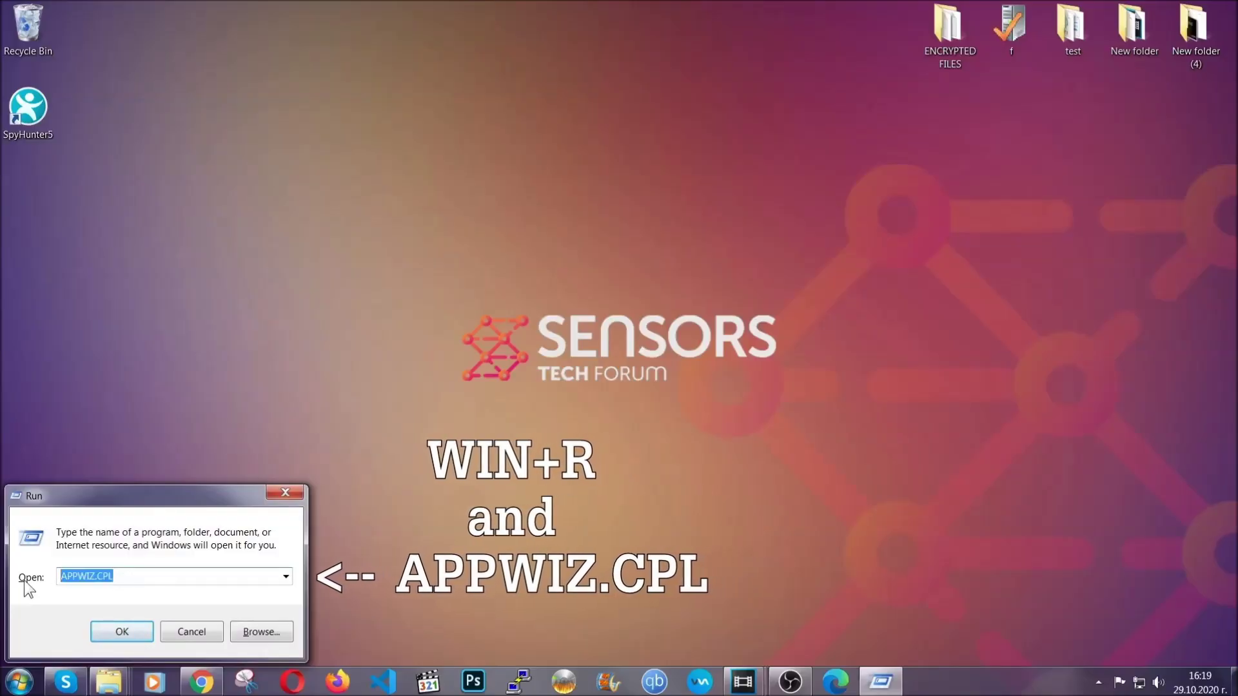
click(121, 629)
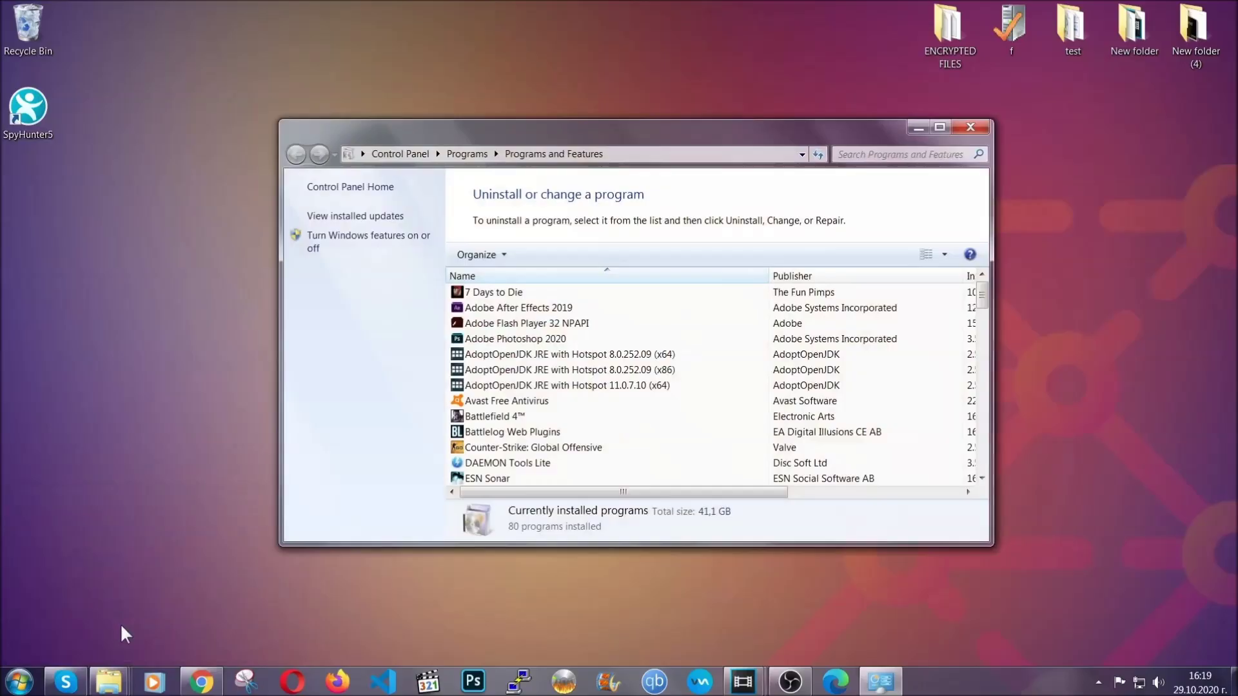
scroll(653, 345, down, 20)
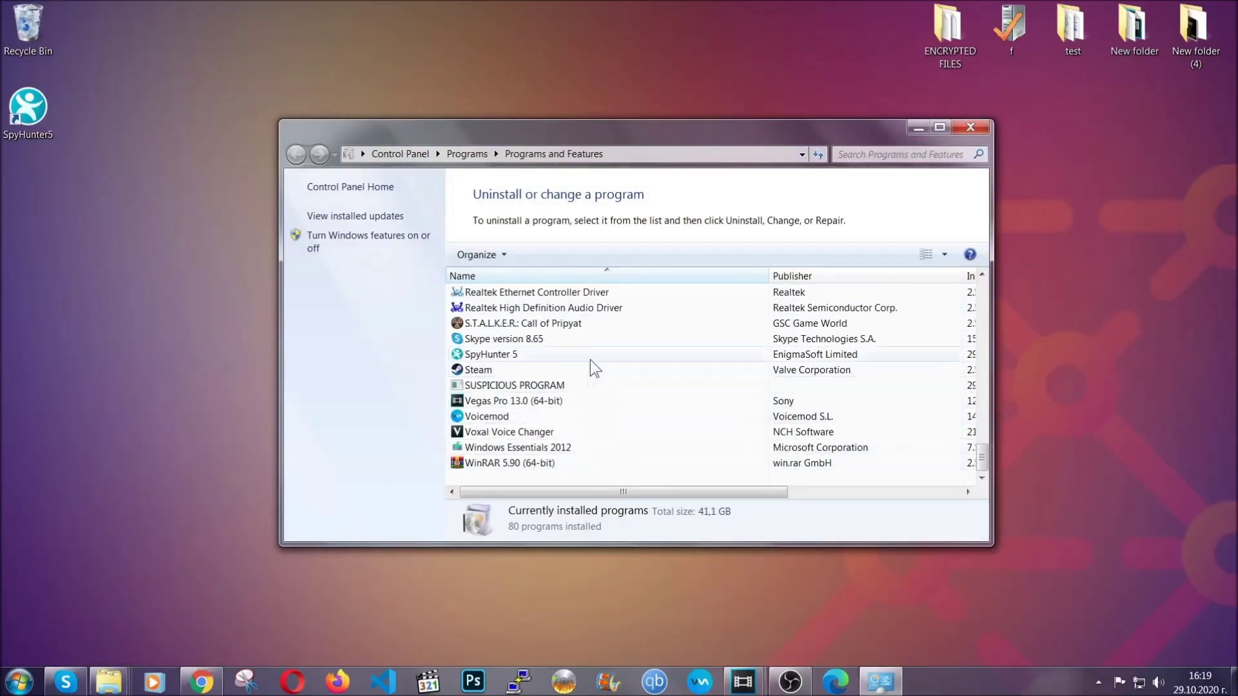
click(530, 386)
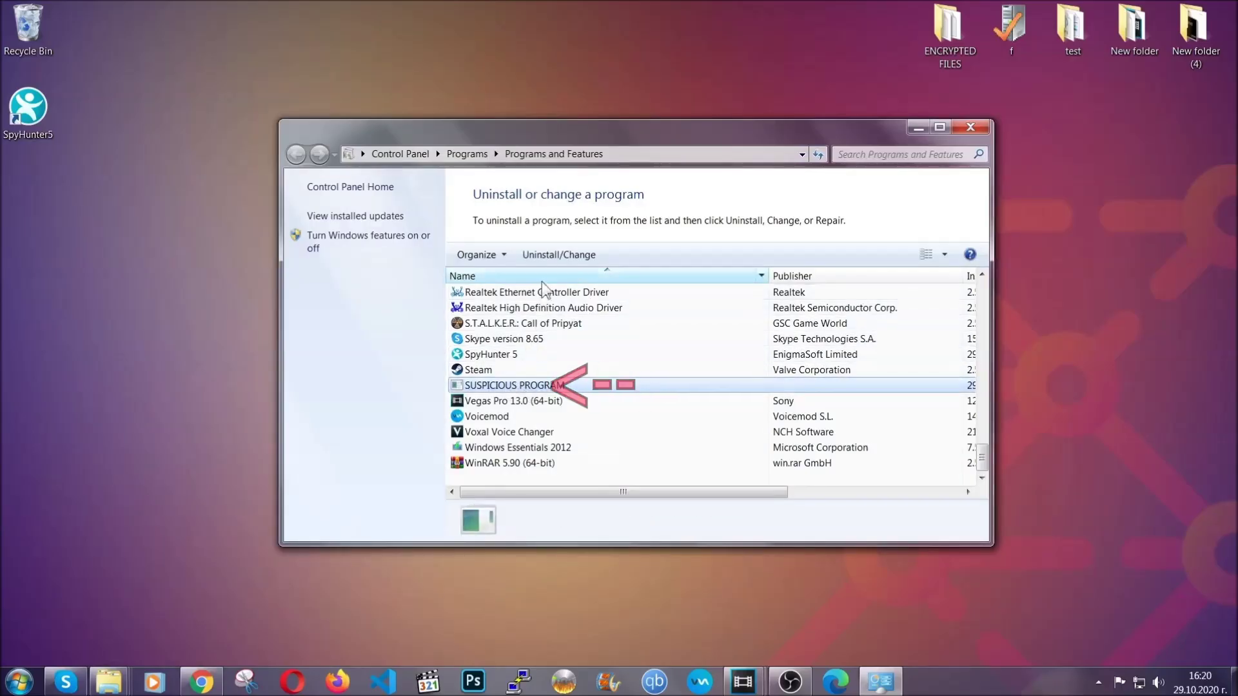
click(548, 255)
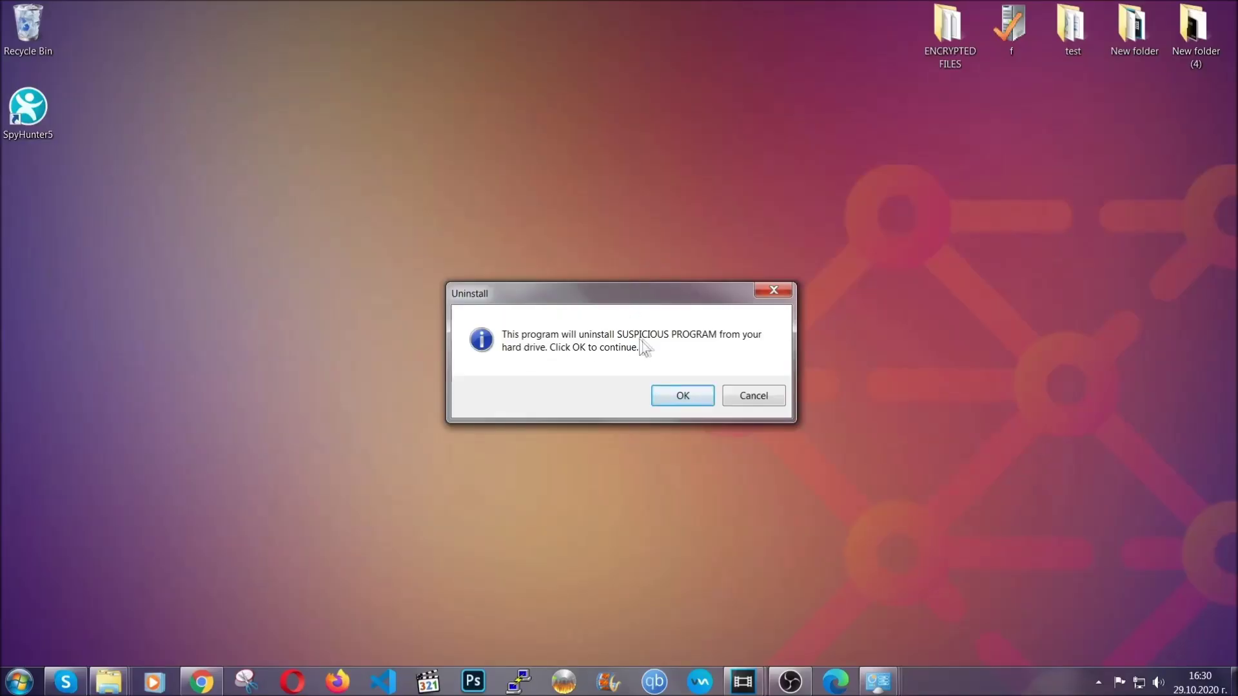
click(676, 397)
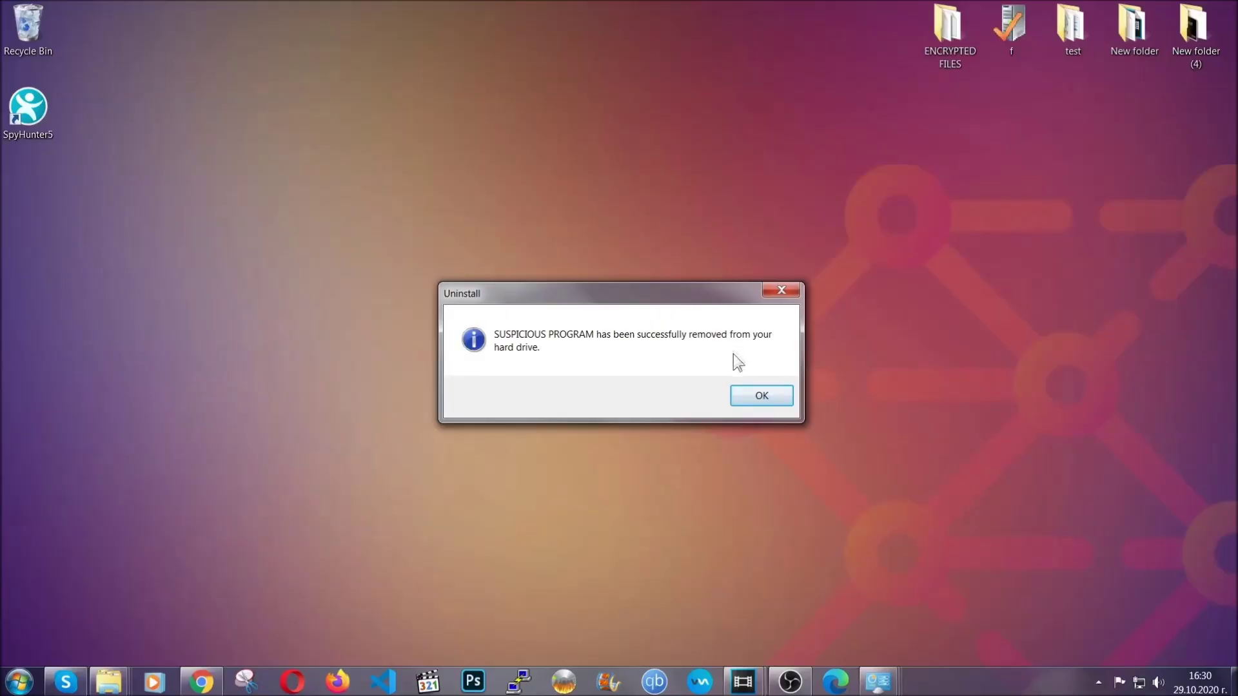
click(743, 393)
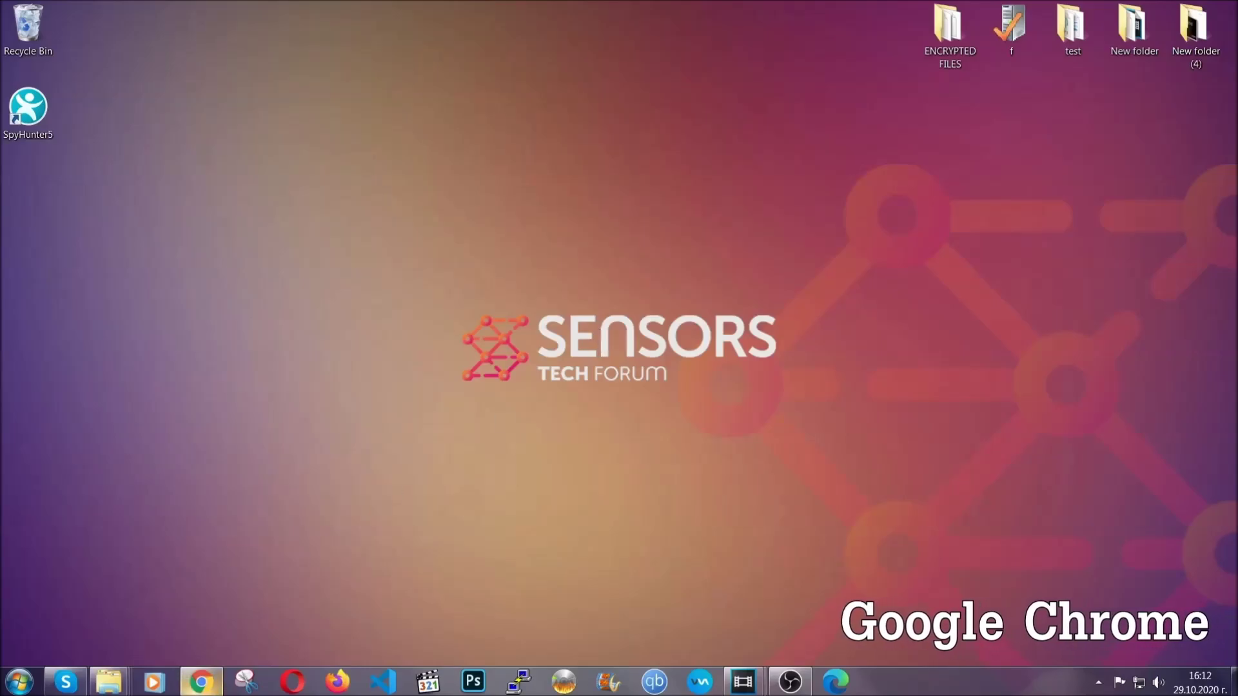
- Clear Chrome's All time browsing data at chrome://settings/clearBrowserData, keeping passwords
click(210, 690)
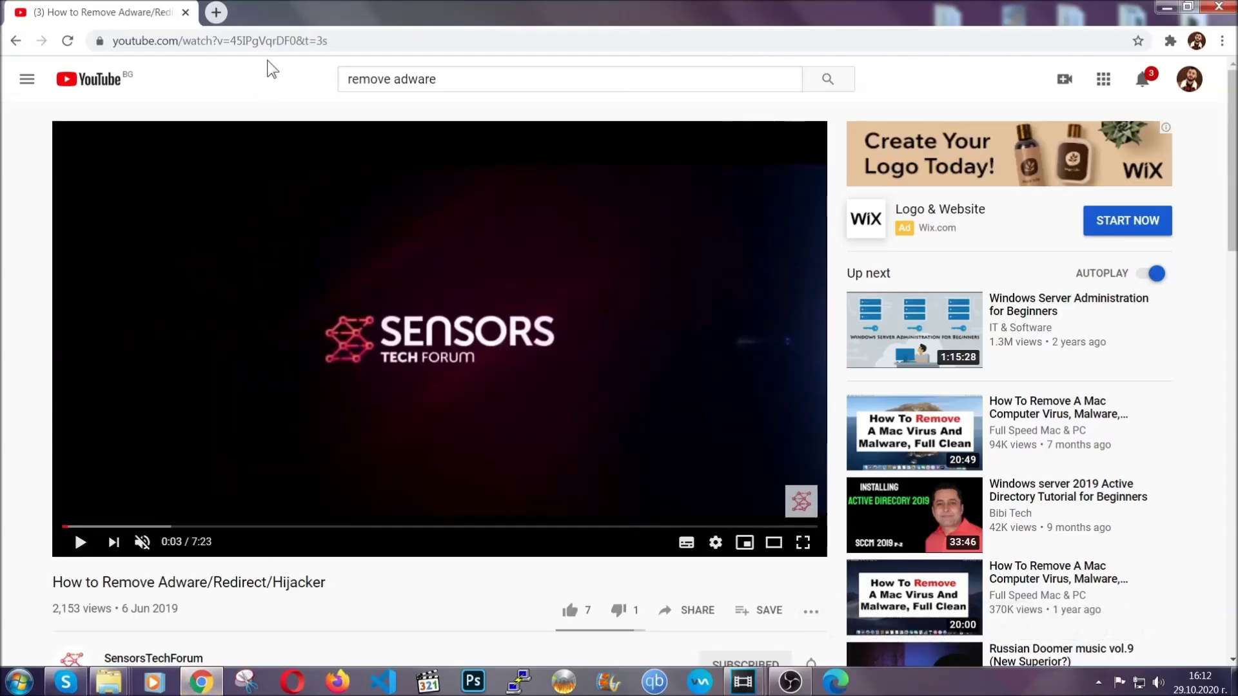
click(268, 44)
text(chro)
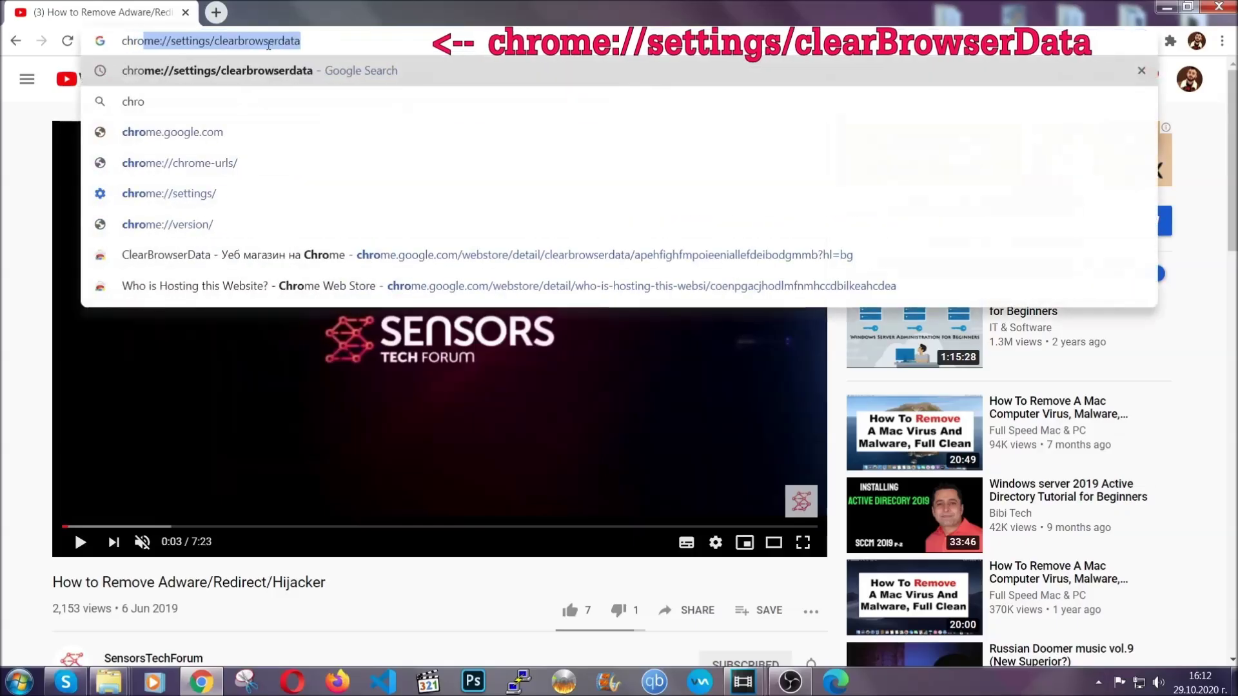
text(me:/)
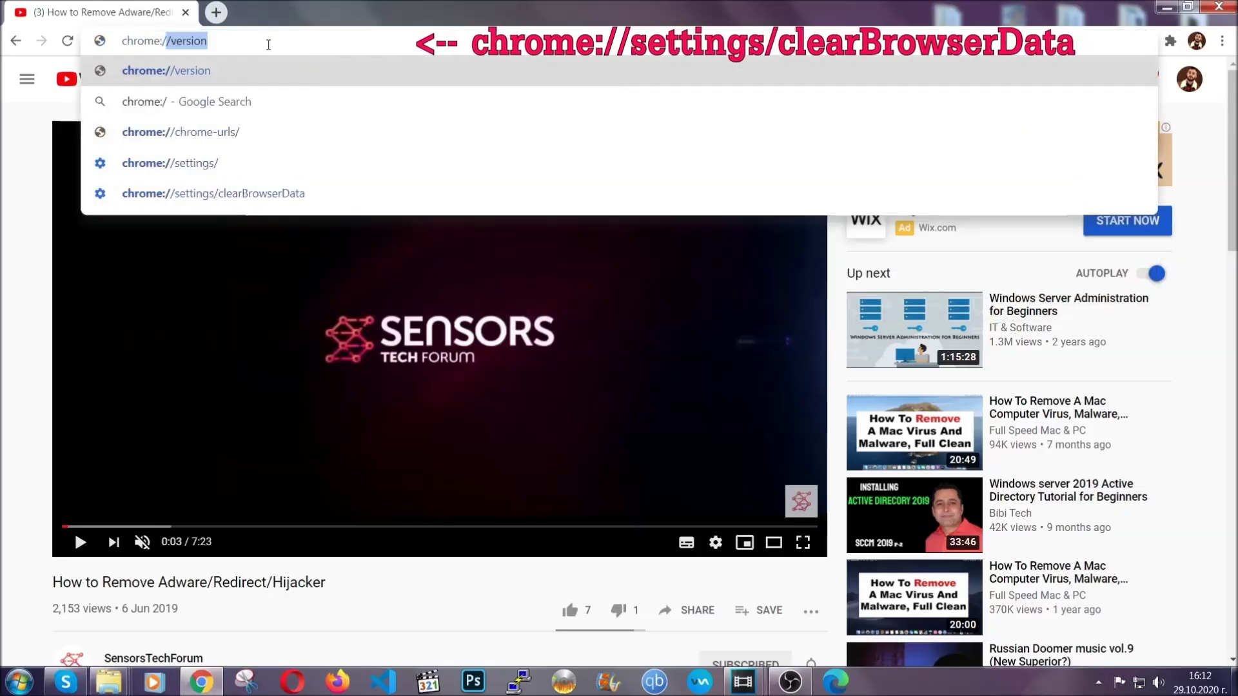
text(/setting)
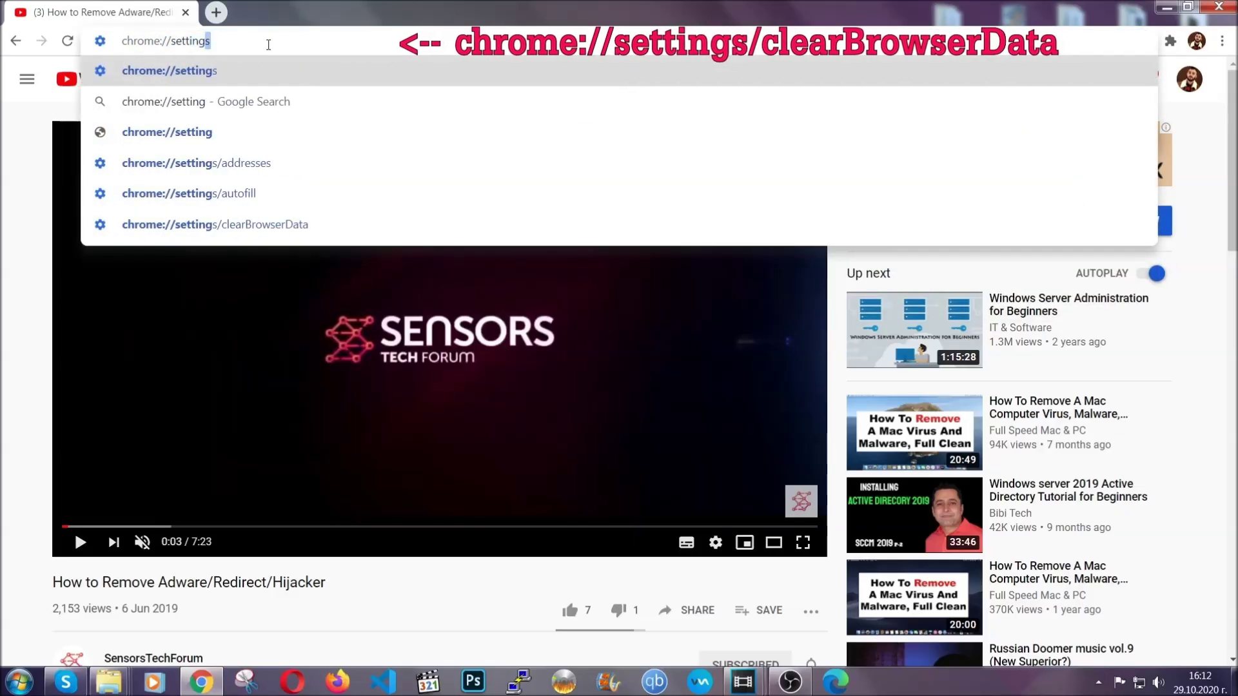
text(s/ce)
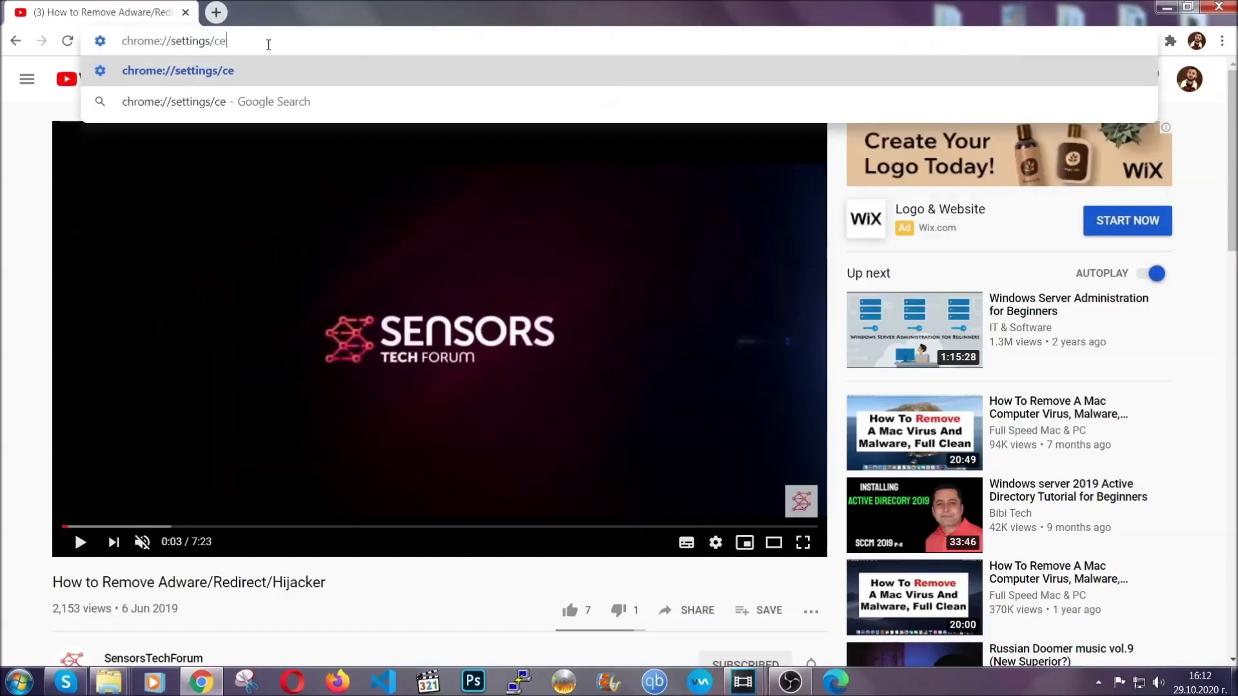
key(BackSpace)
text(learBrowserData)
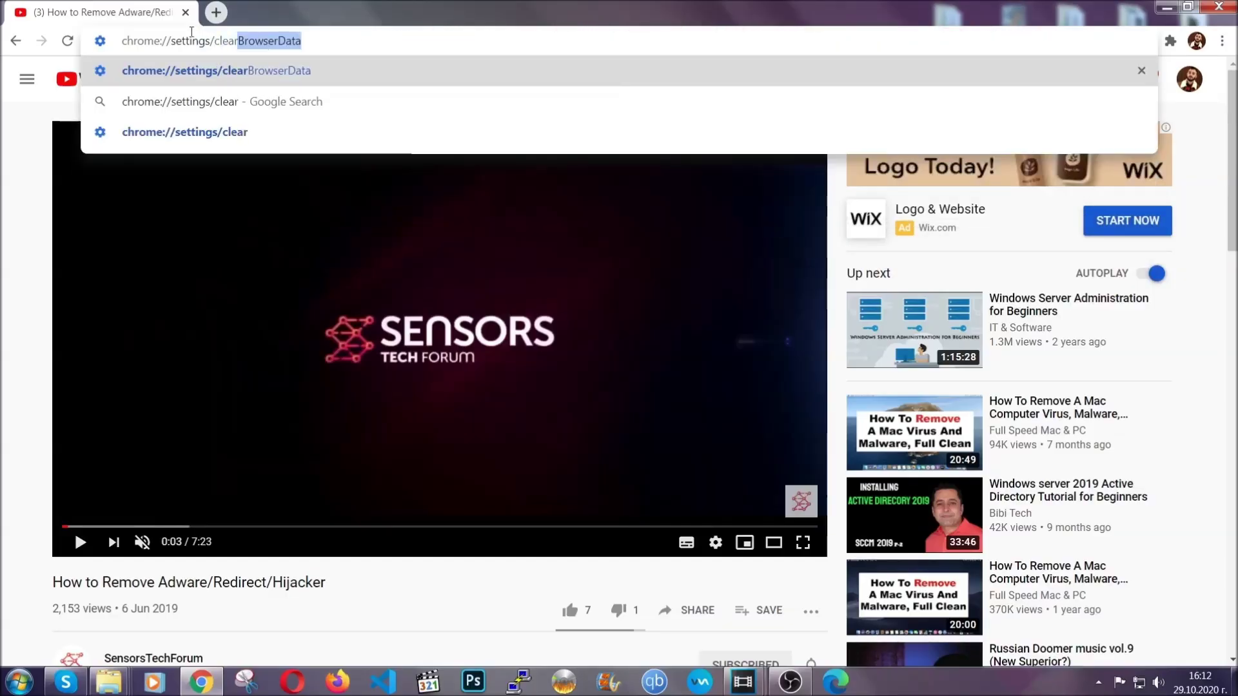
click(183, 76)
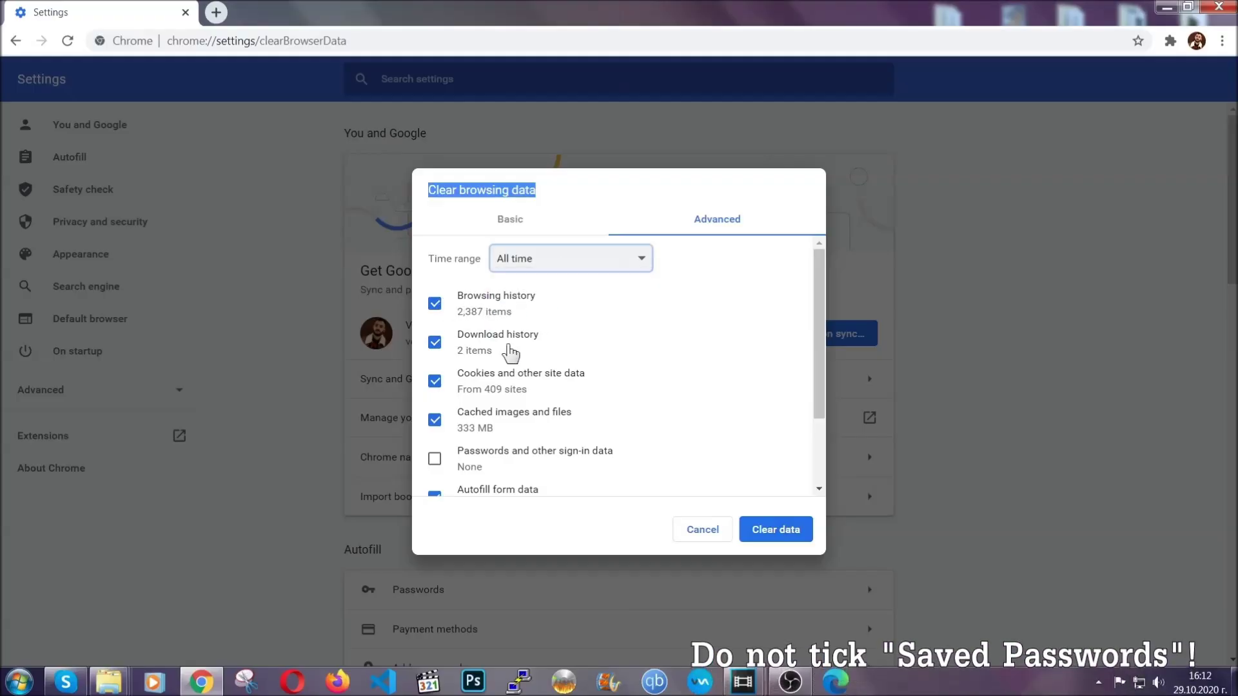
scroll(496, 426, down, 3)
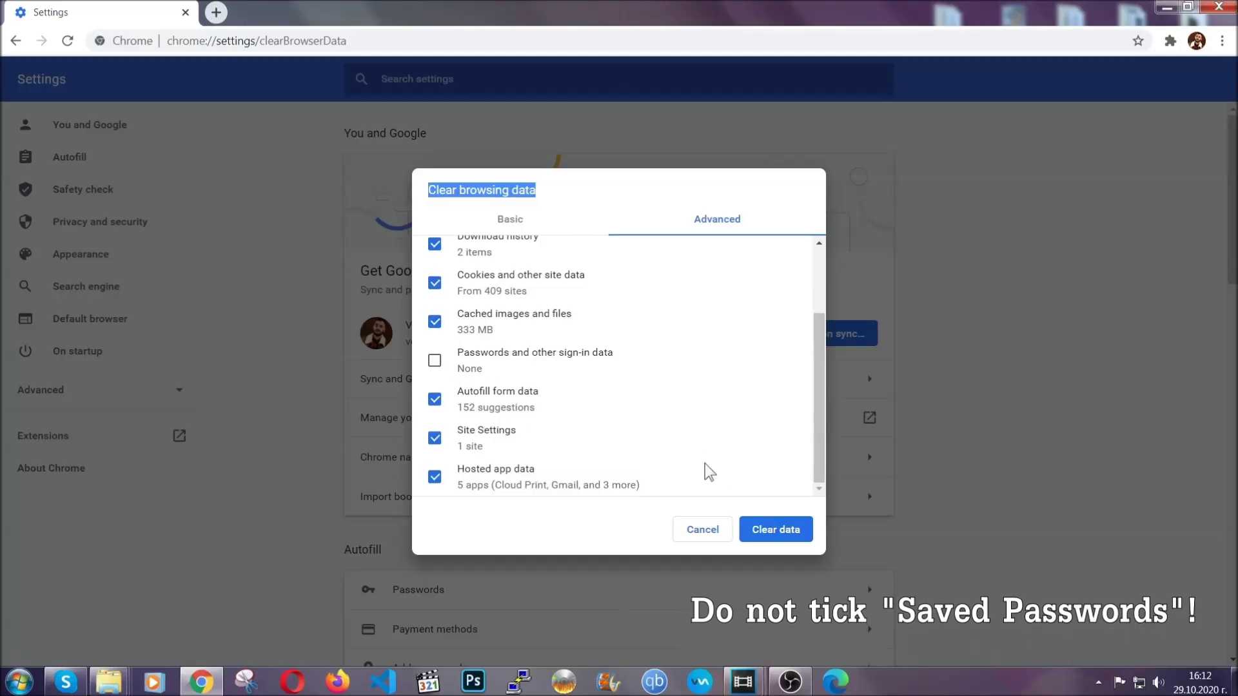
click(763, 531)
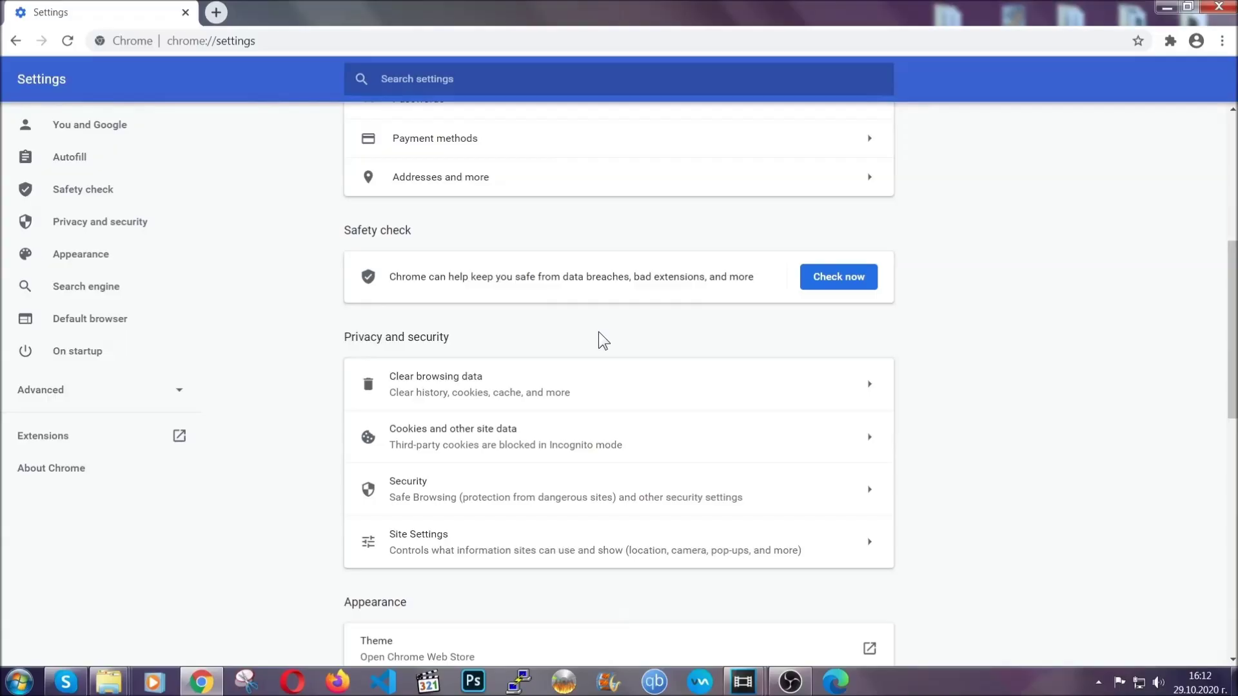
- Remove the Bulk Media Downloader extension from Chrome, then minimize Chrome
click(1222, 44)
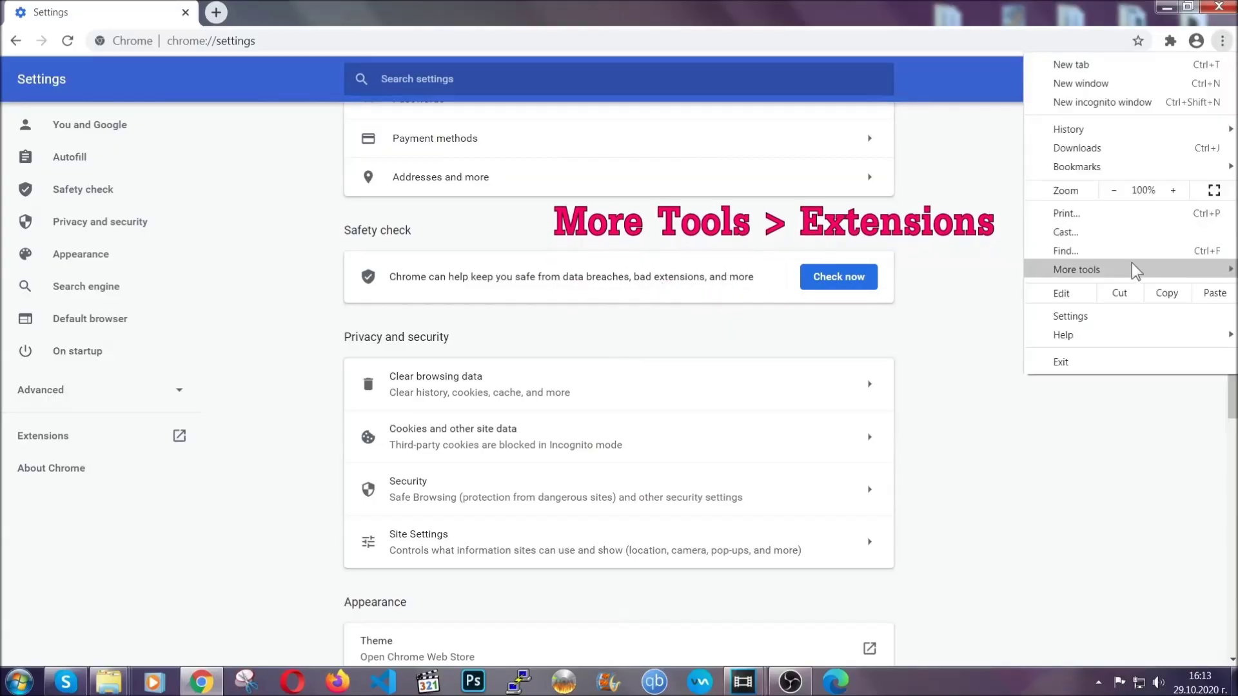
mouse_move(1132, 263)
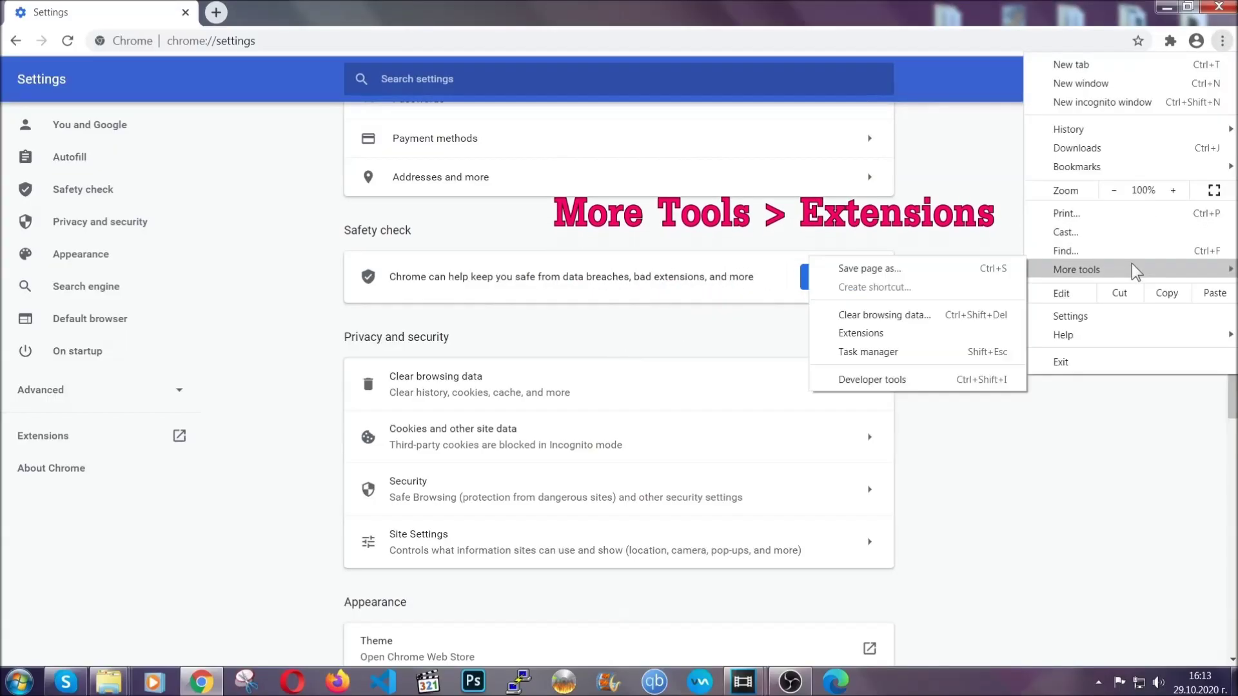
click(894, 336)
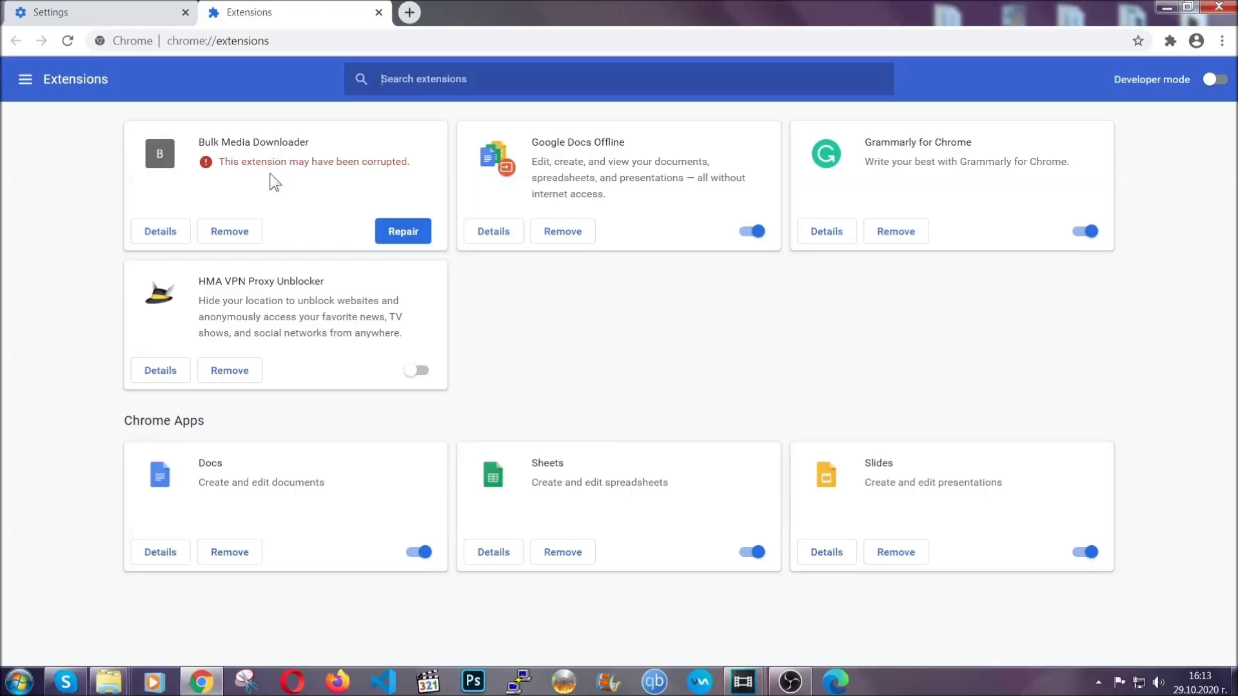
click(240, 233)
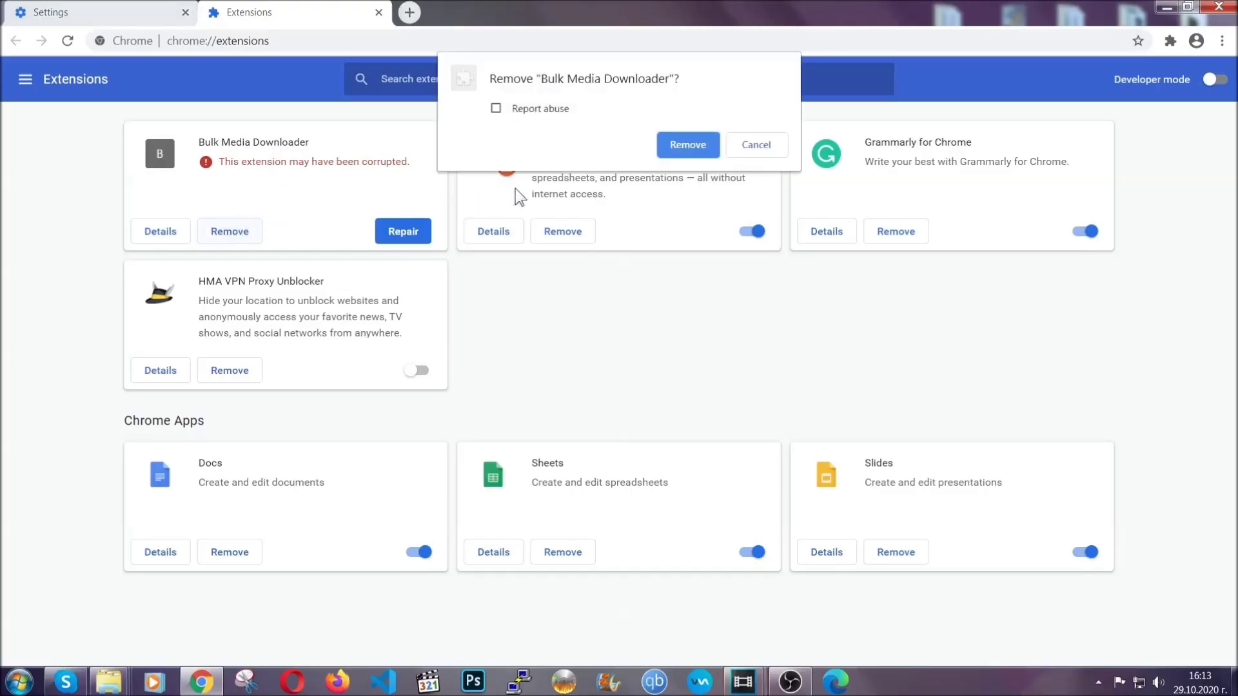
click(668, 142)
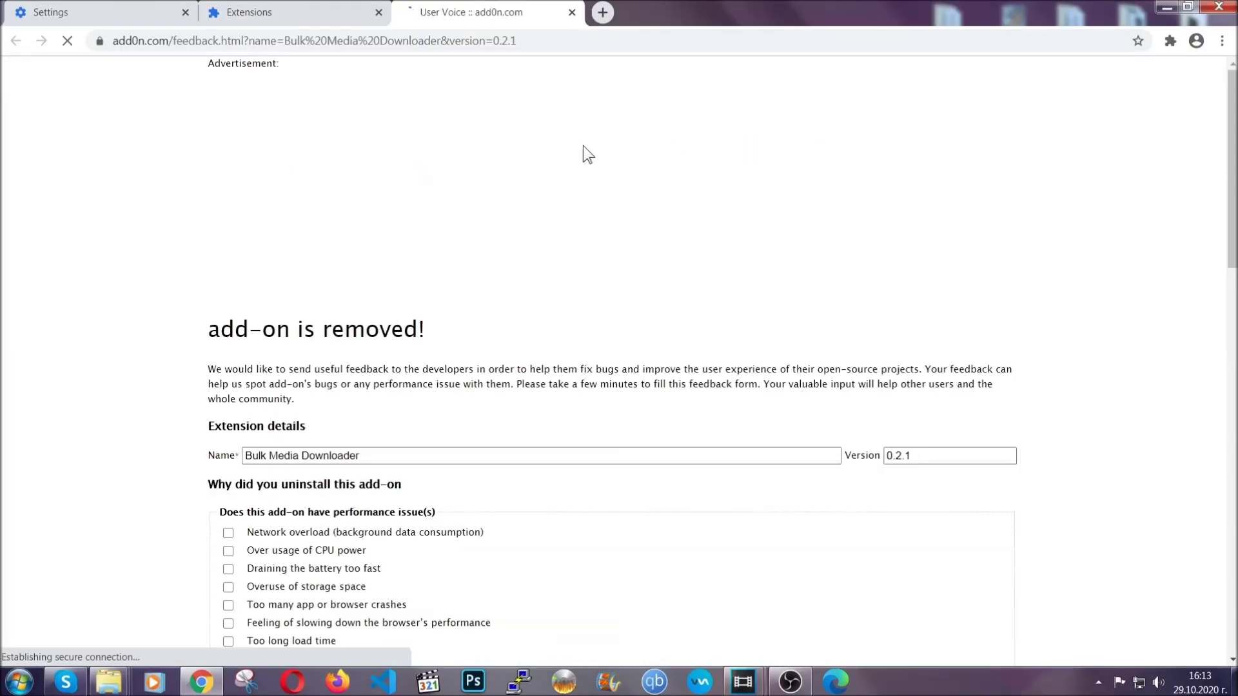
click(315, 14)
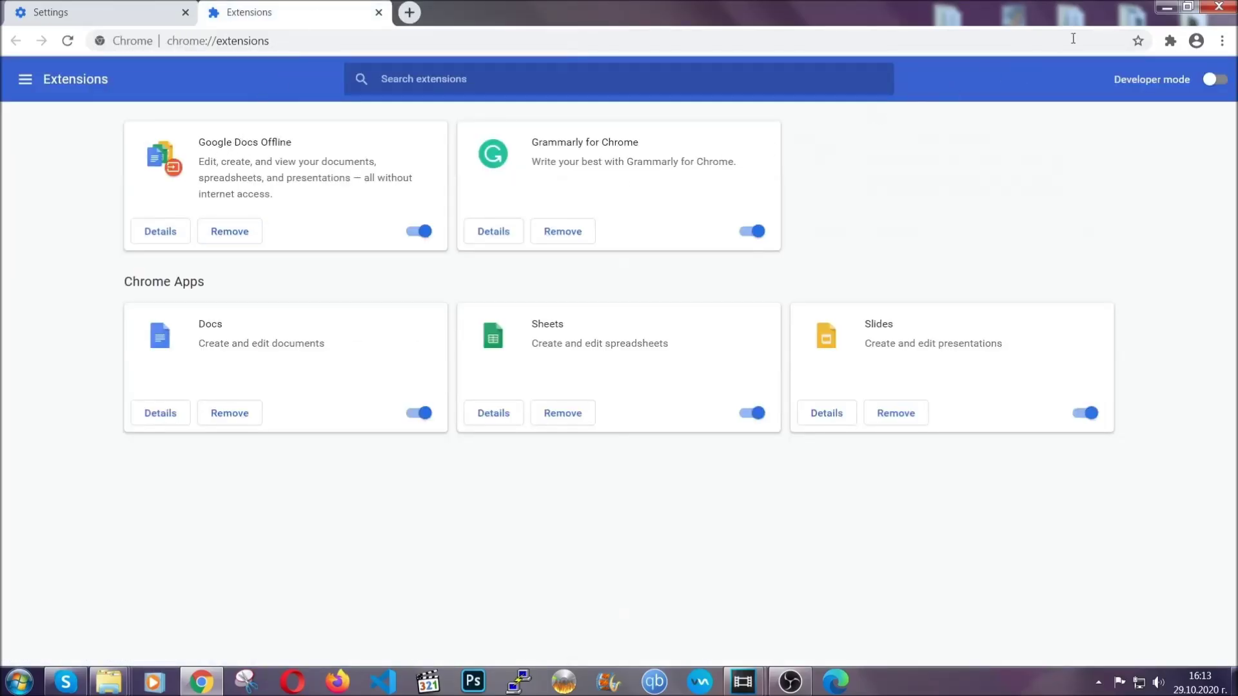
click(1156, 8)
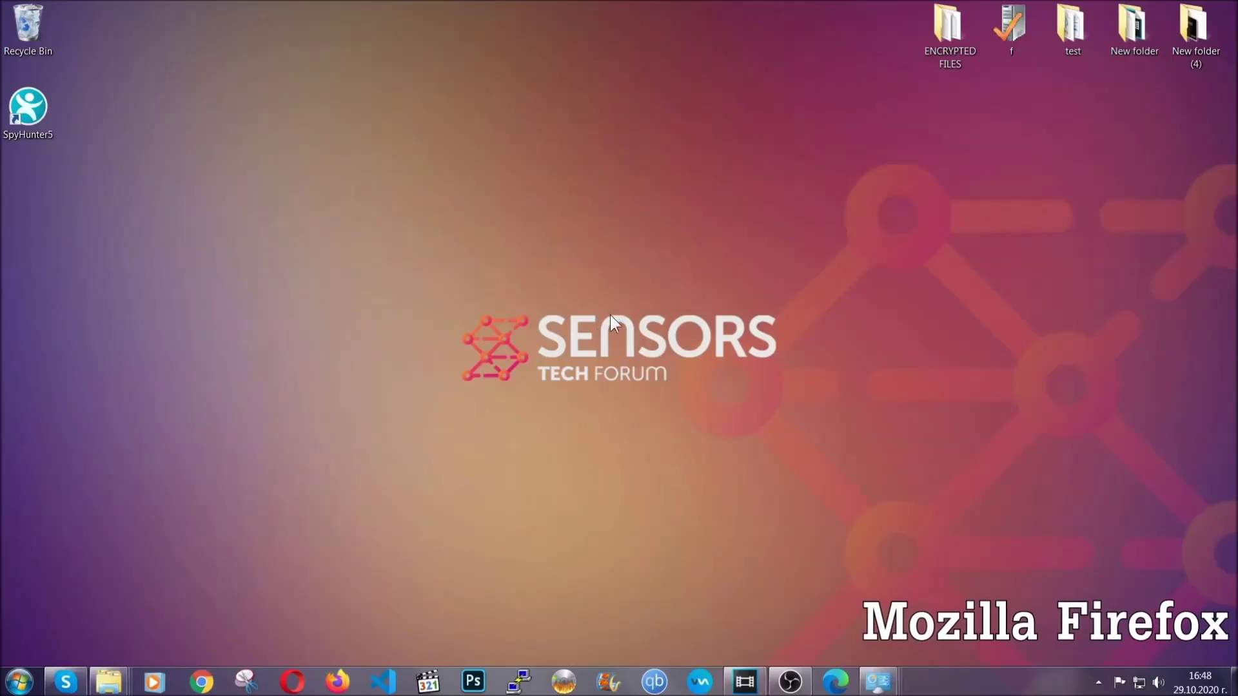
- Launch Firefox and load about:support
click(336, 676)
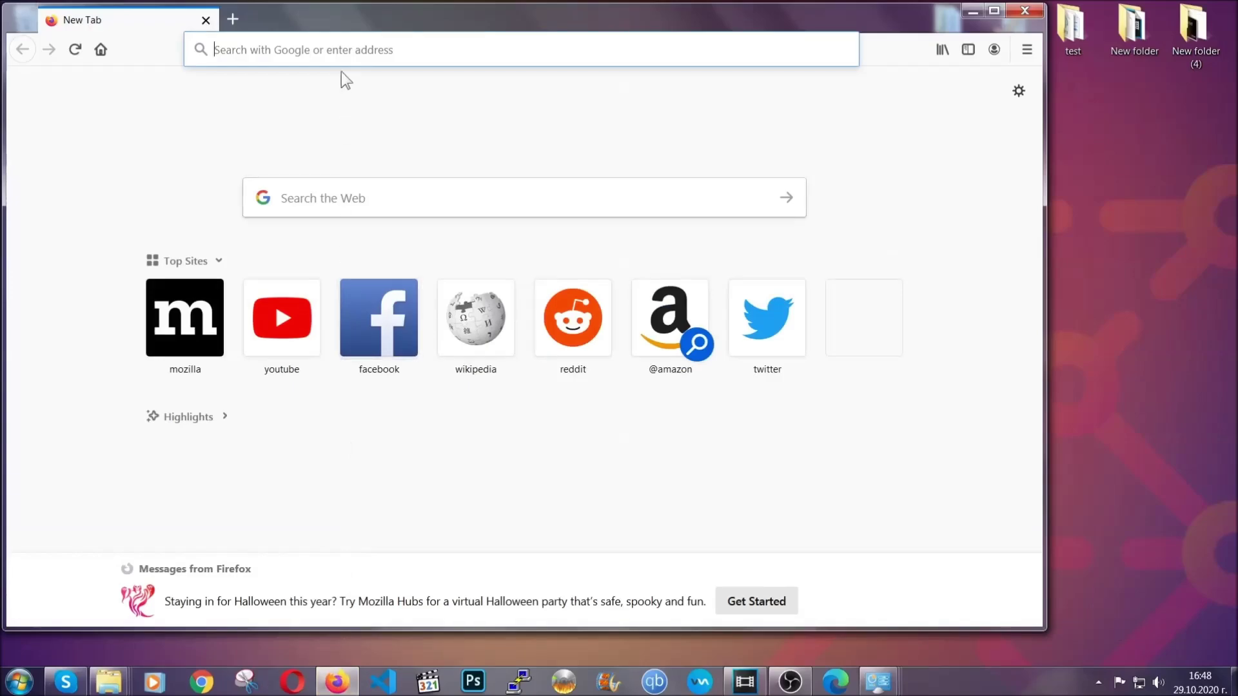
click(334, 49)
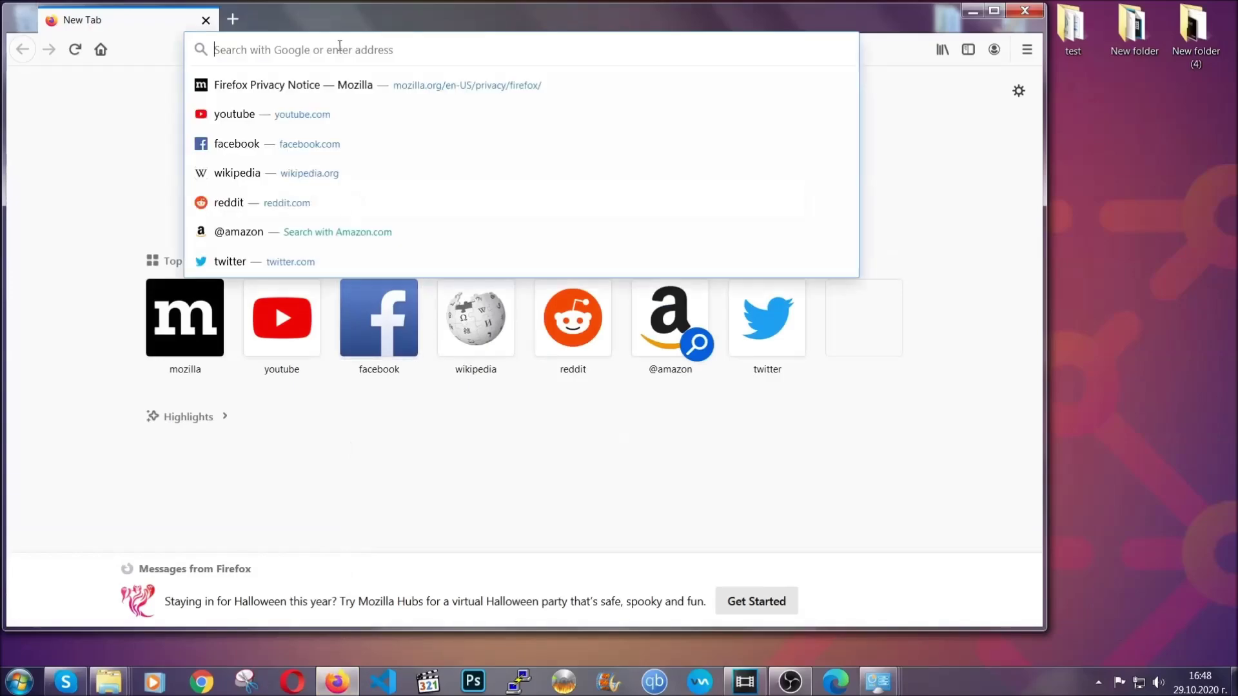
text(about)
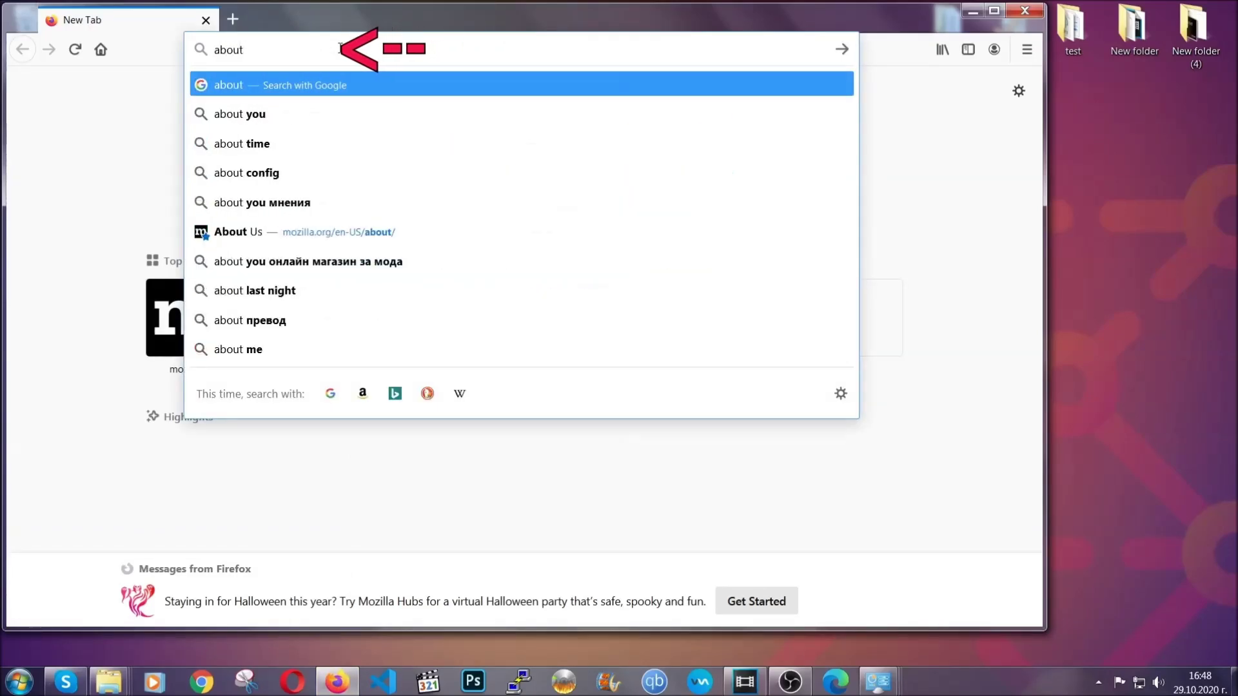
text(:support)
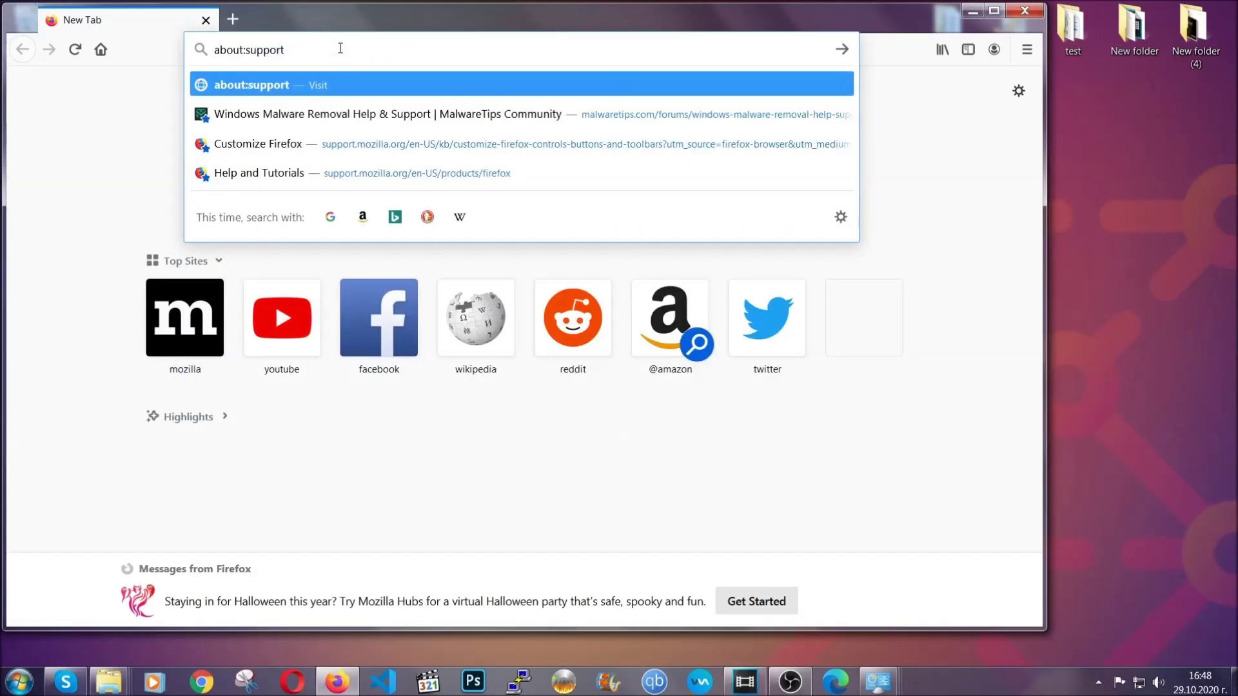
key(Return)
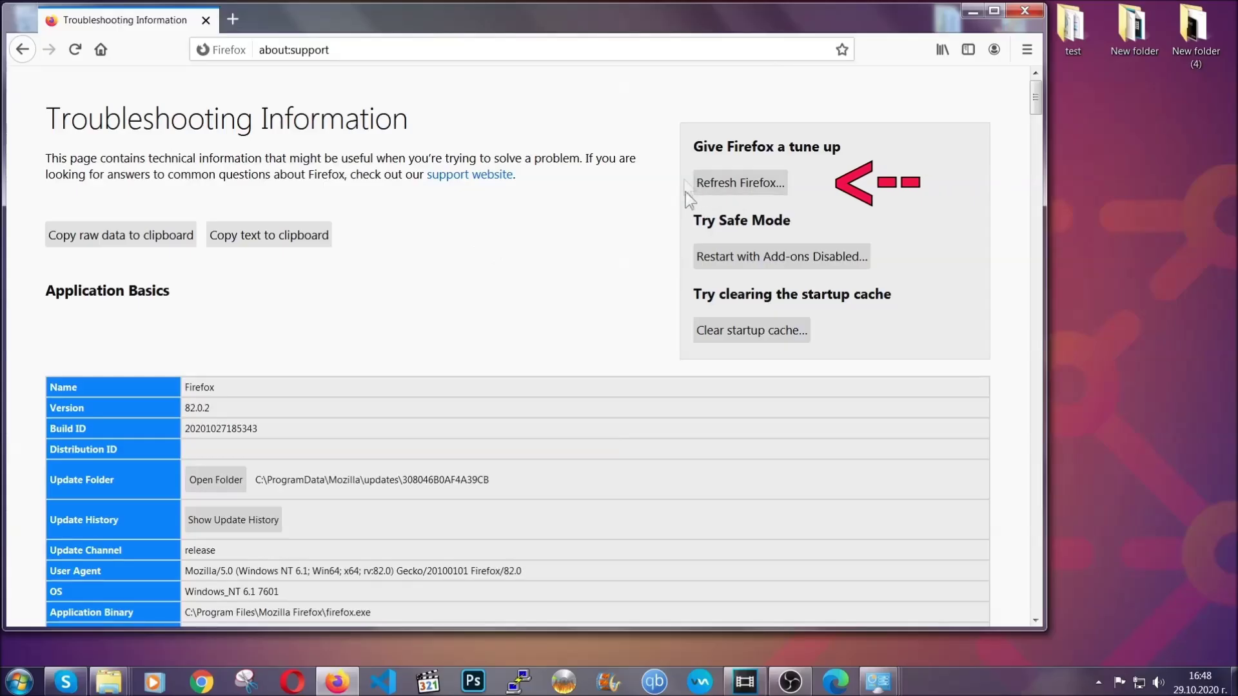
- Refresh Firefox to its defaults, finish the Import Wizard, and minimize the window
click(732, 188)
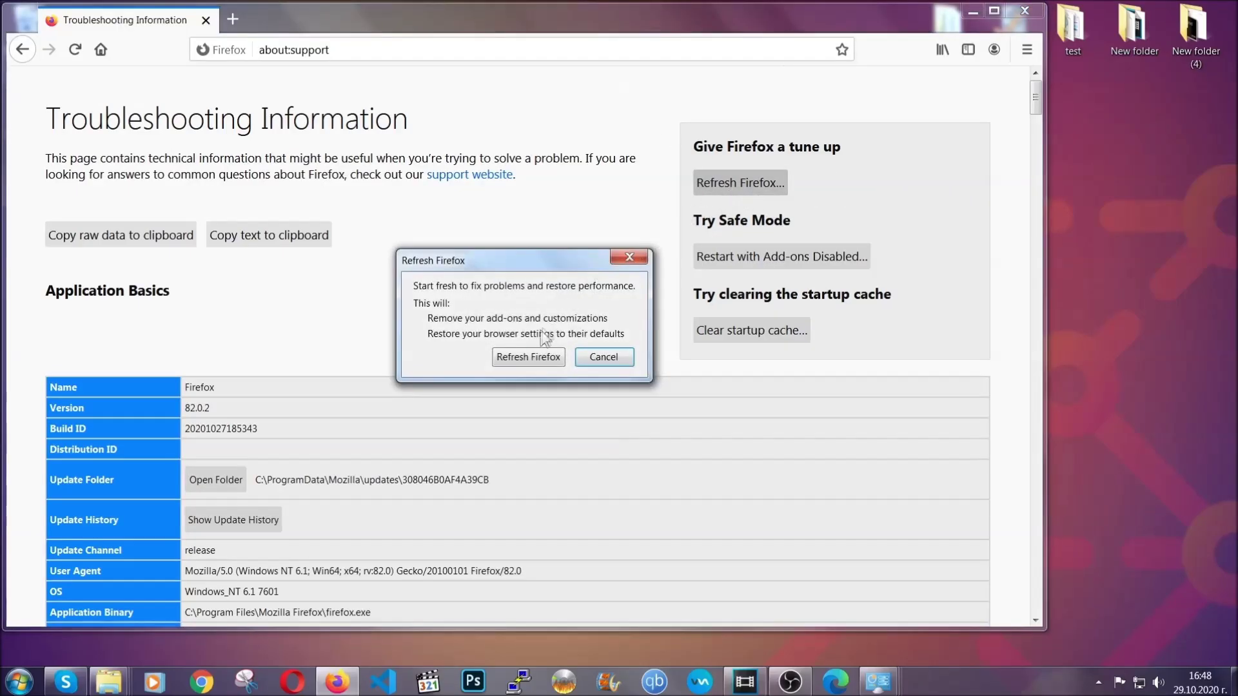
click(528, 359)
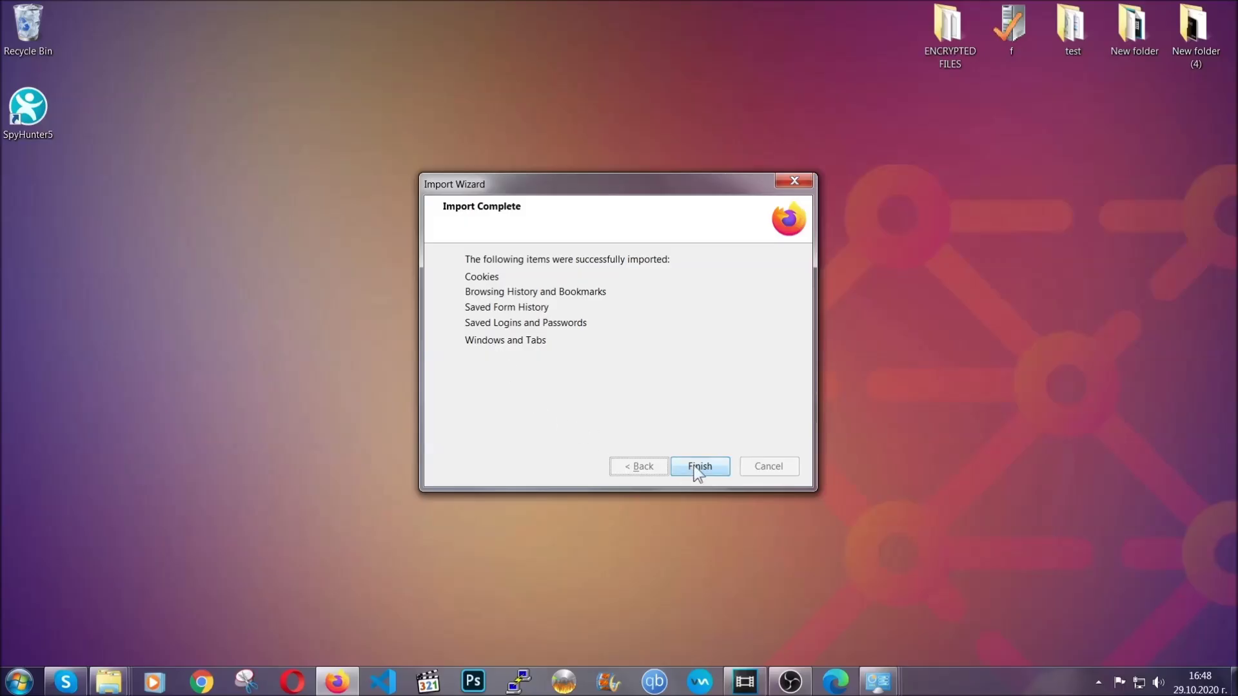
click(698, 466)
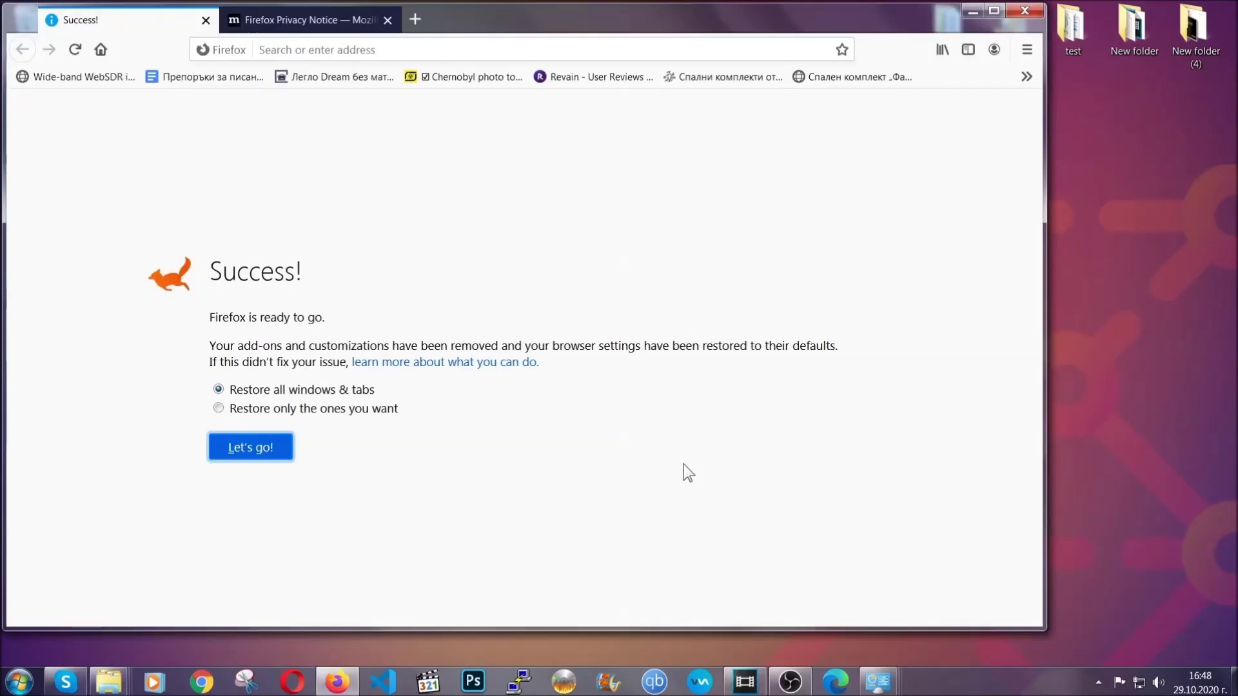
click(973, 12)
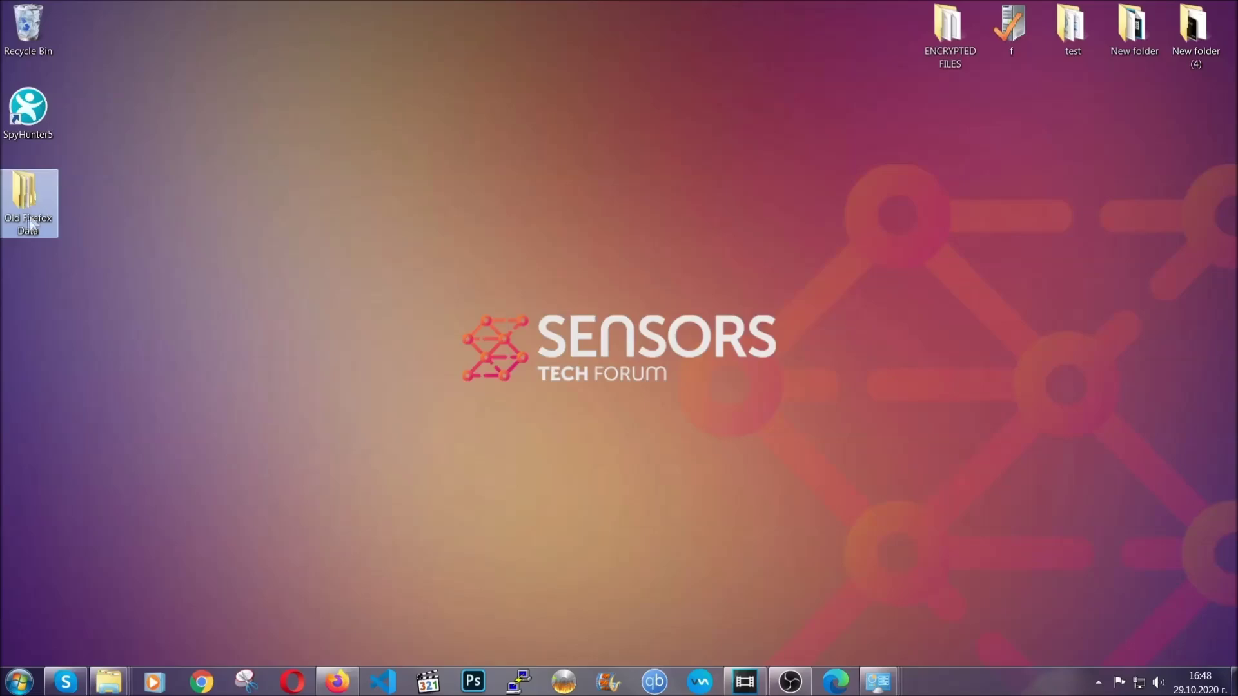
- Clear Edge's All time browsing data at edge://settings/clearBrowserData, keeping passwords
mouse_move(37, 193)
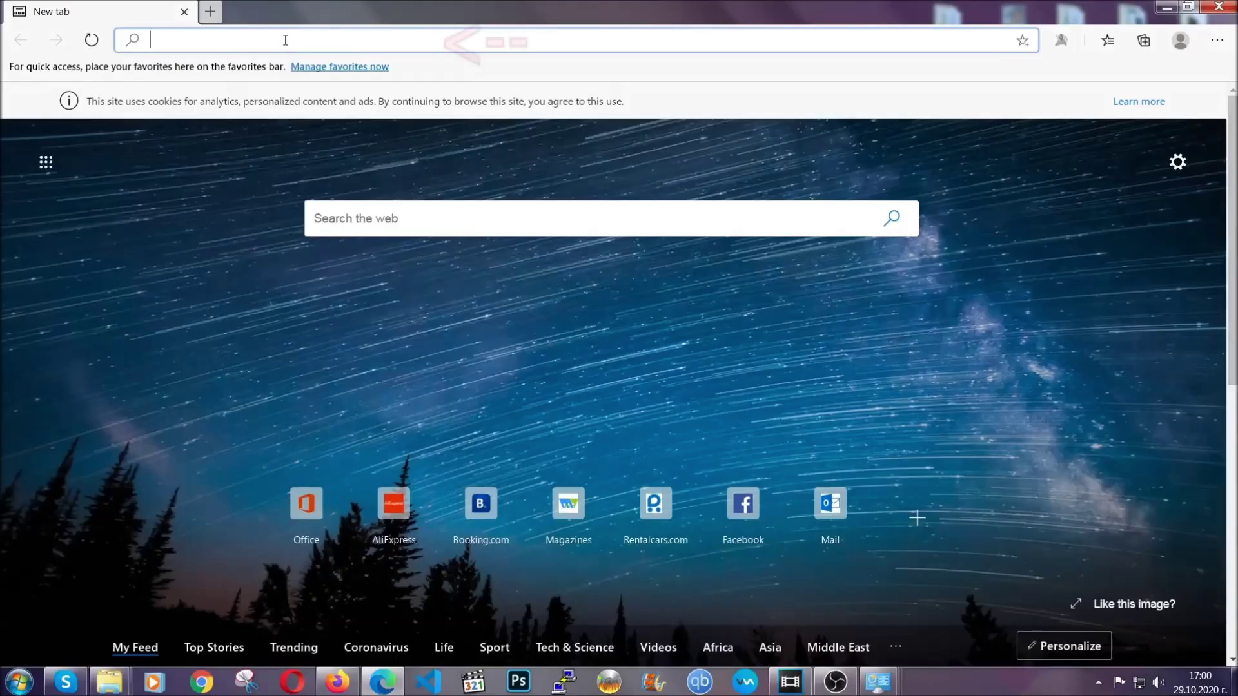
text(edge:)
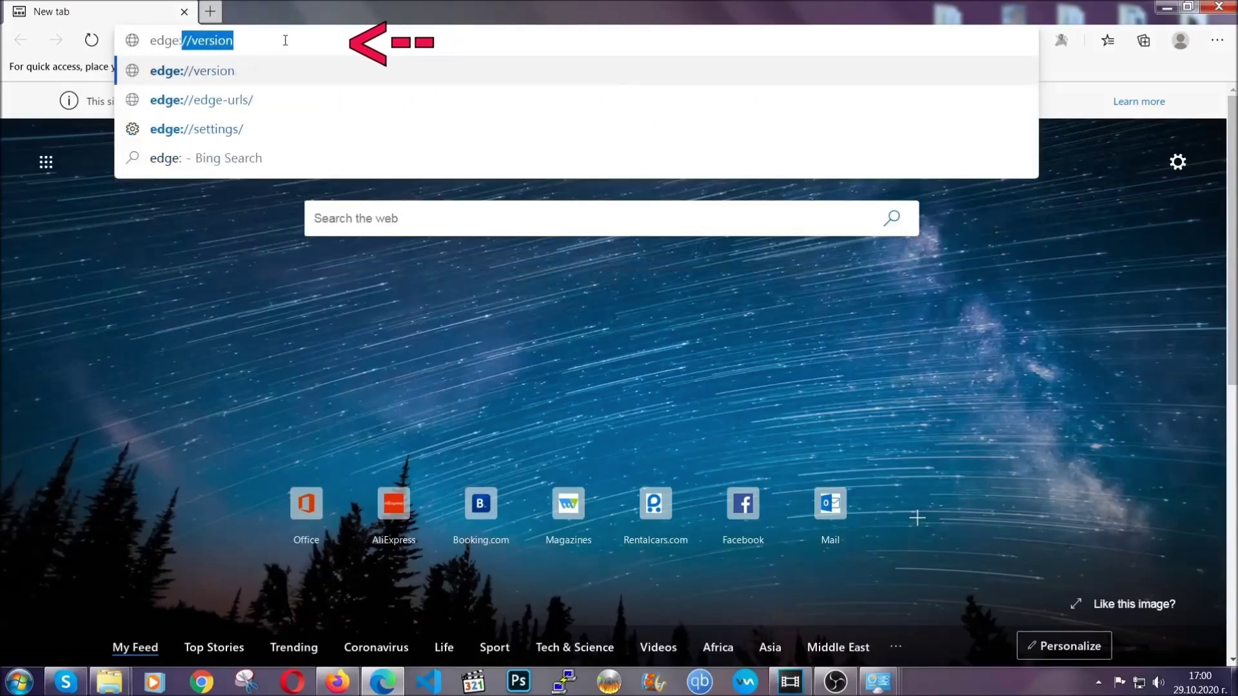
text(//settings/)
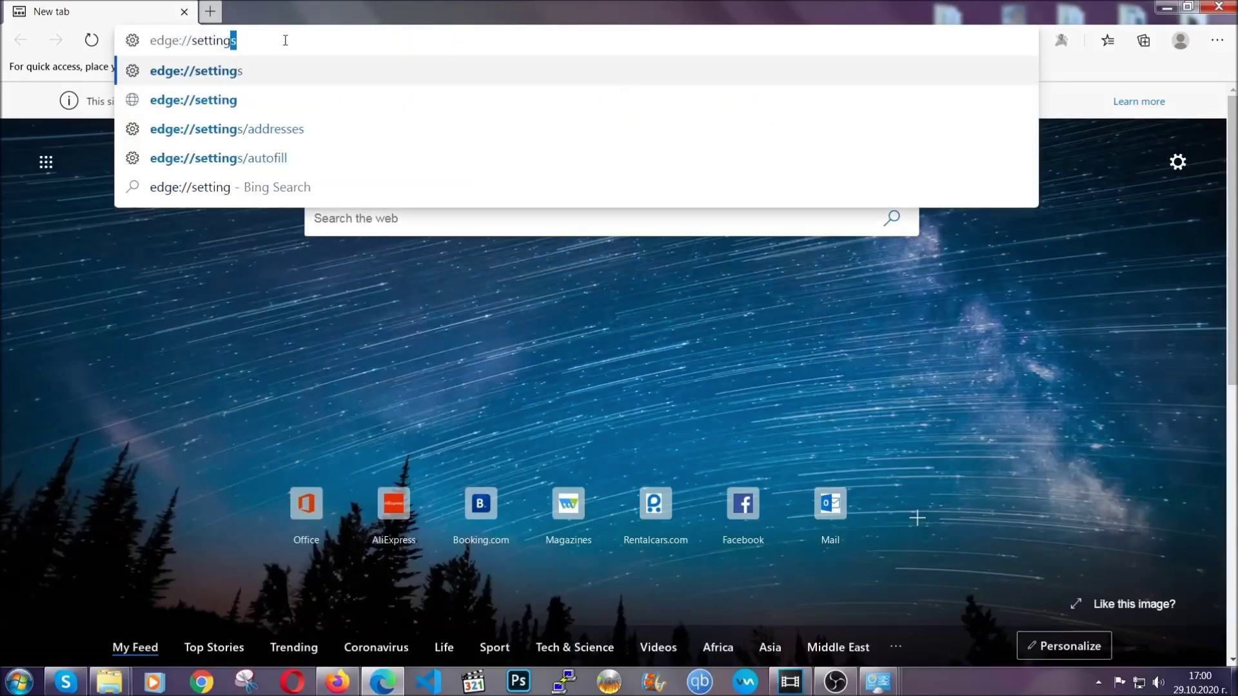
text(clear)
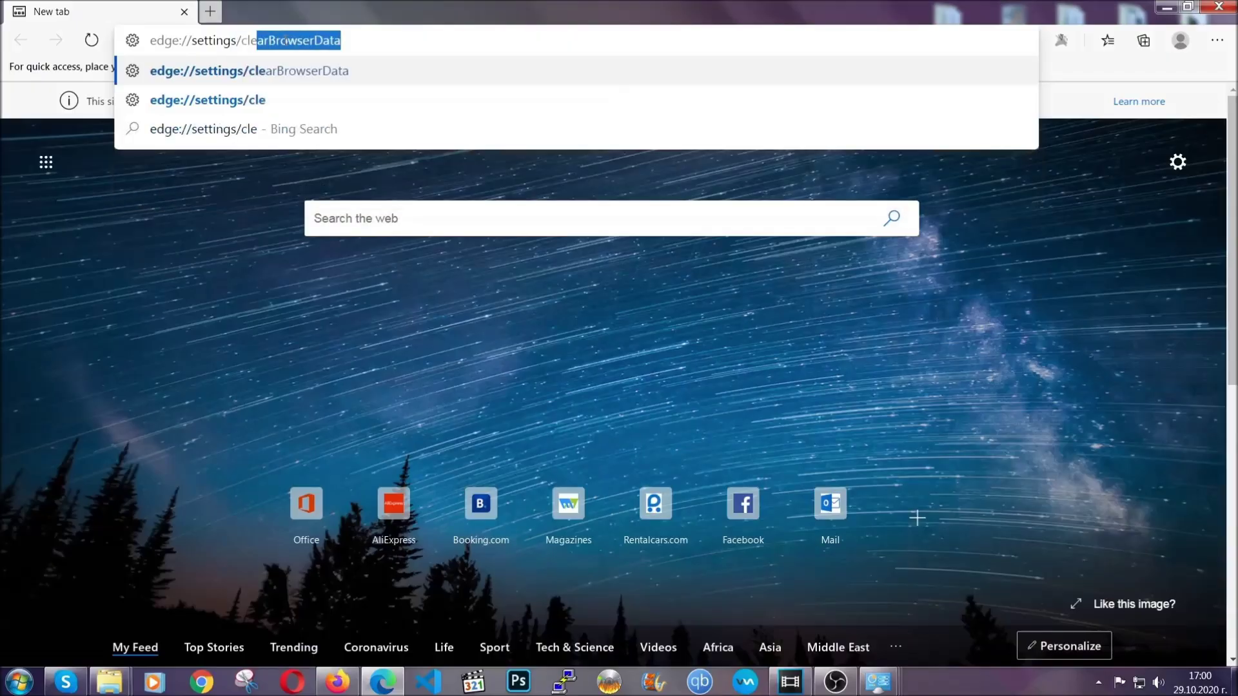
text(BrowserDa)
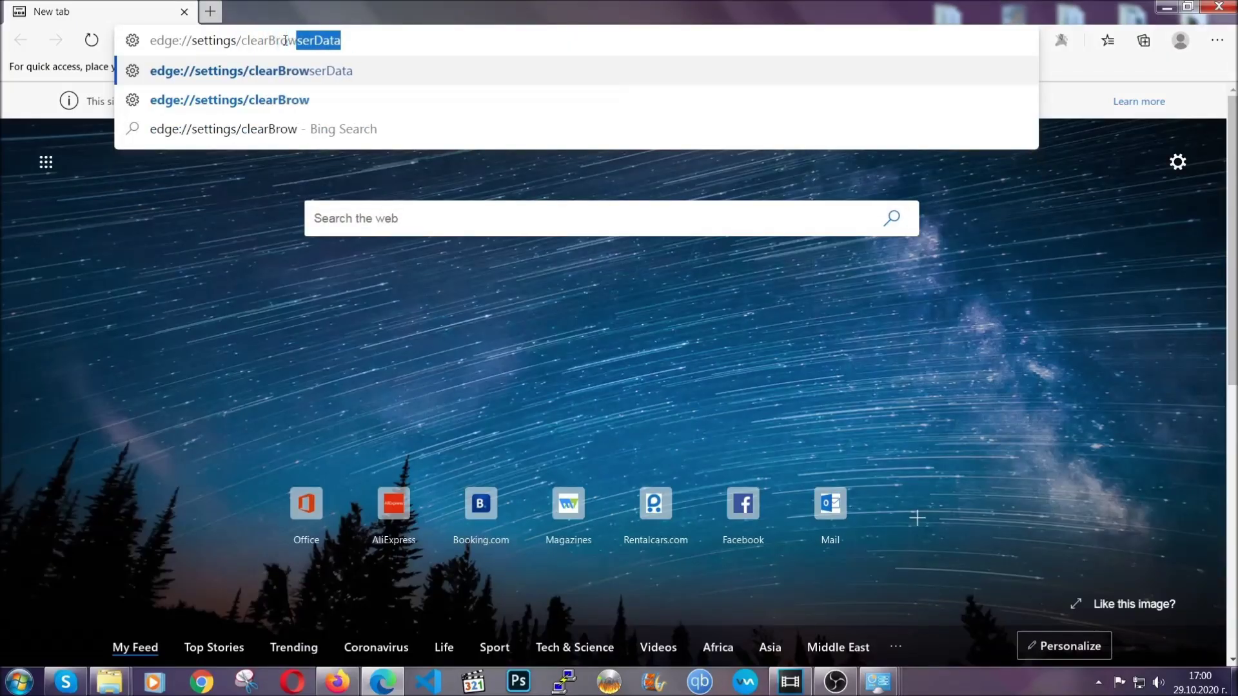
text(ta)
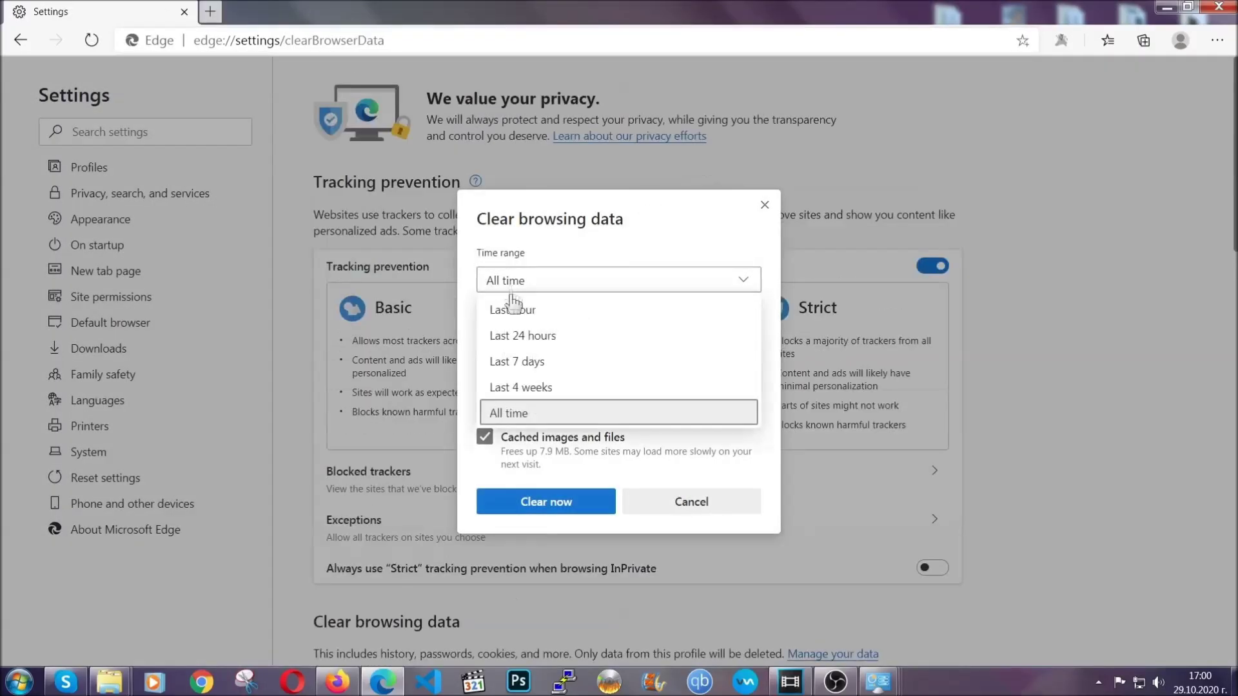
click(512, 416)
scroll(516, 403, down, 3)
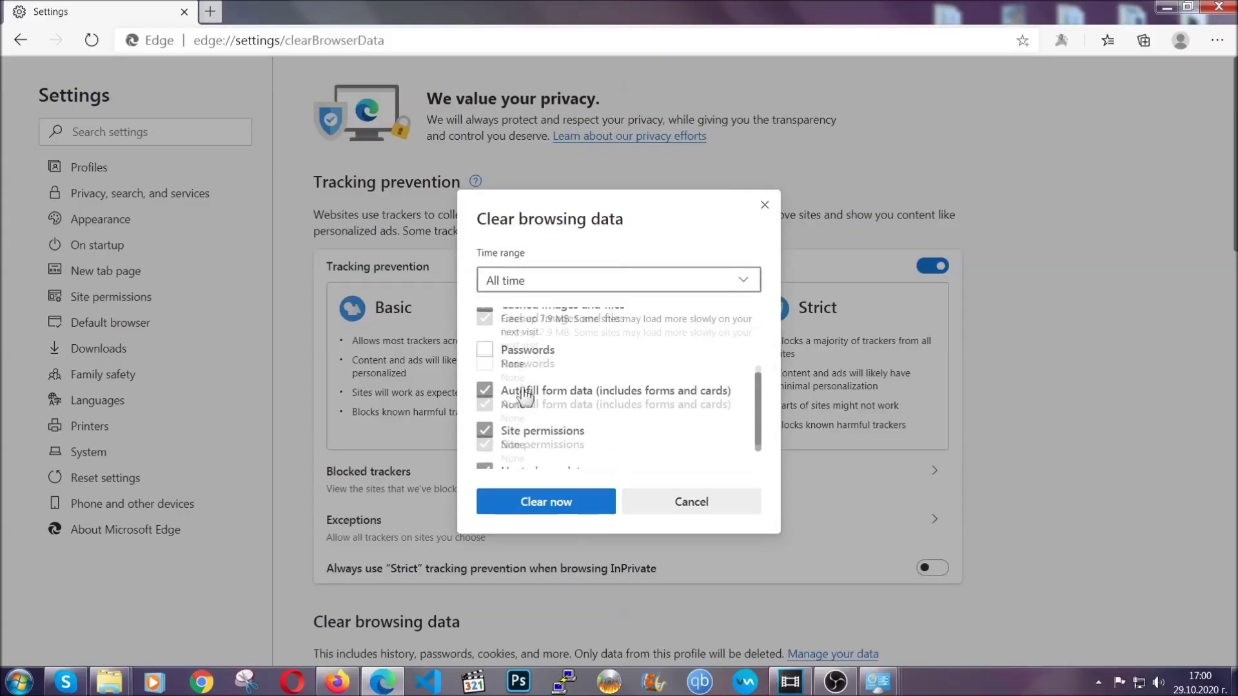
click(540, 509)
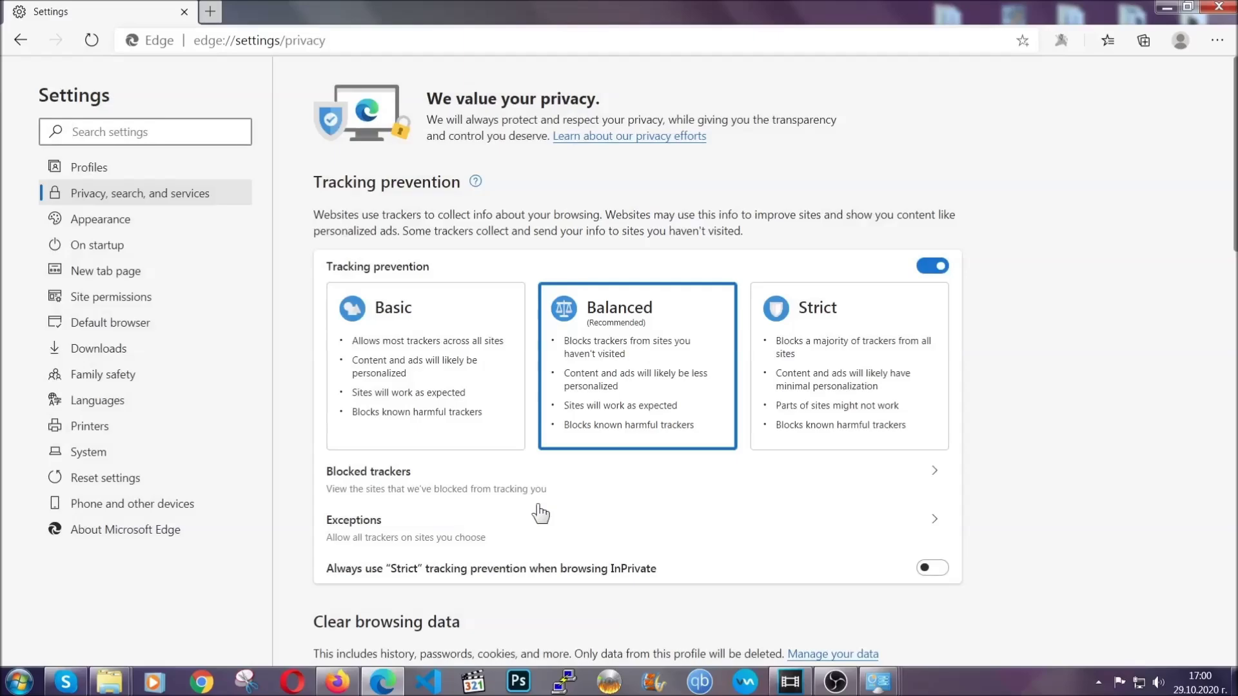
- Remove the single installed extension from Edge's Extensions page
click(1216, 40)
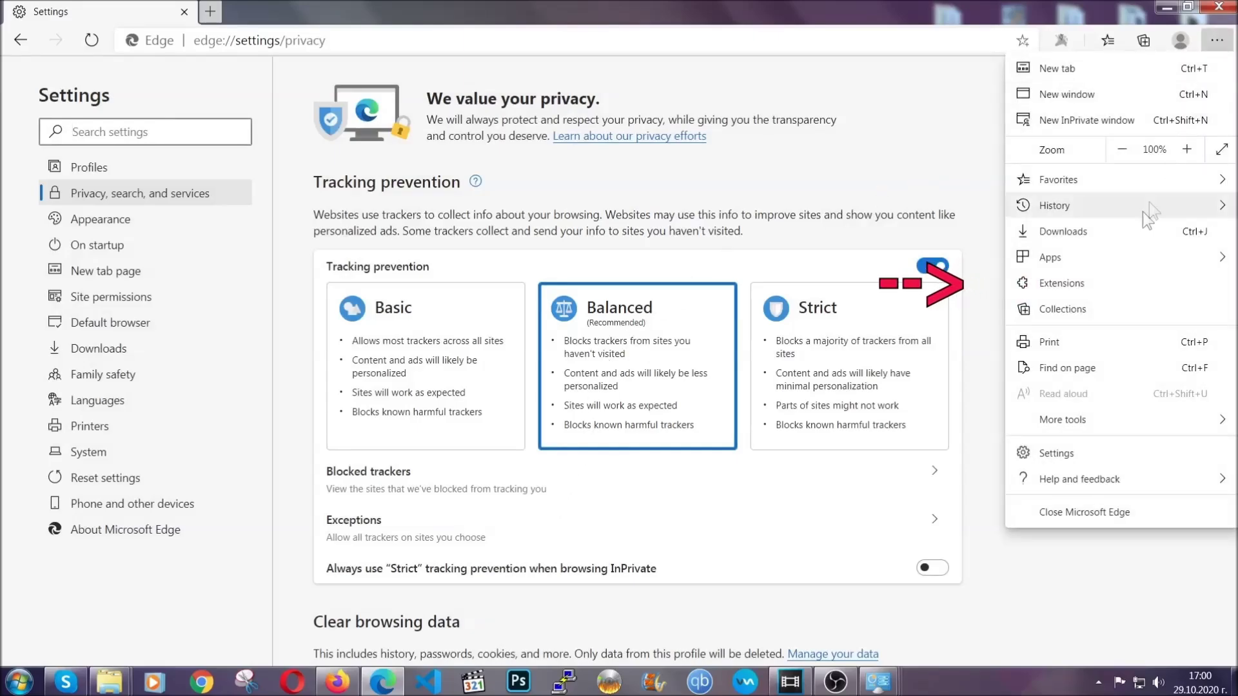
click(1127, 276)
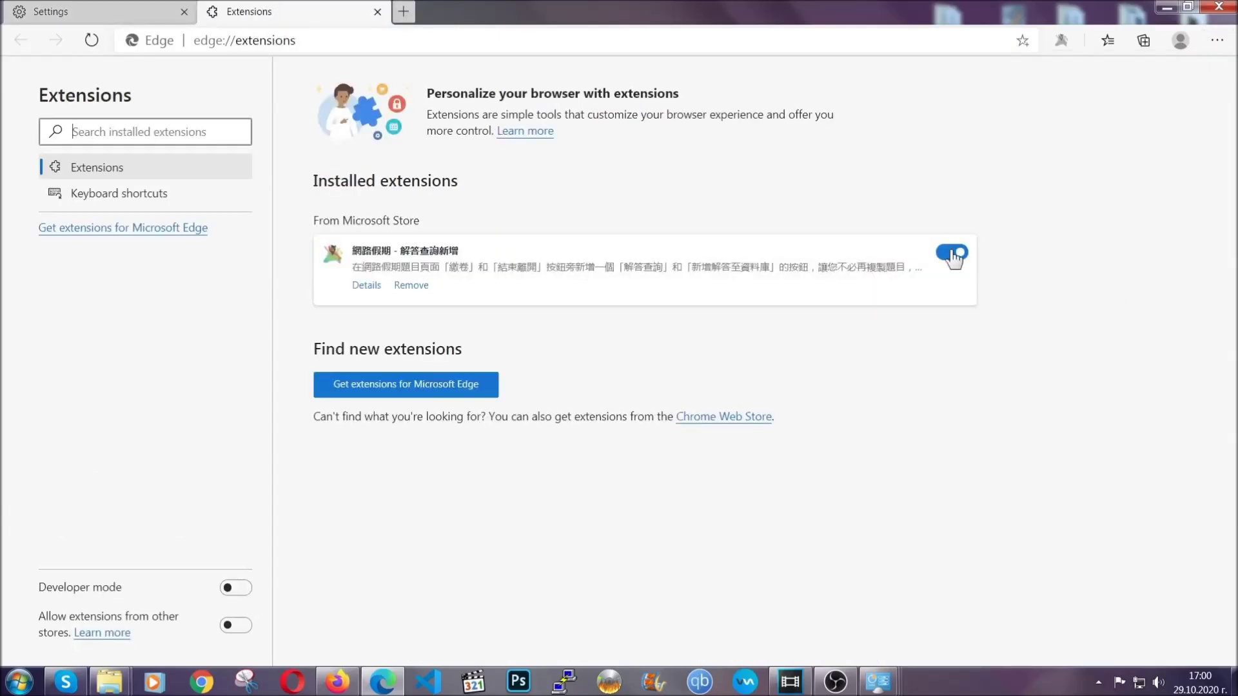
click(406, 288)
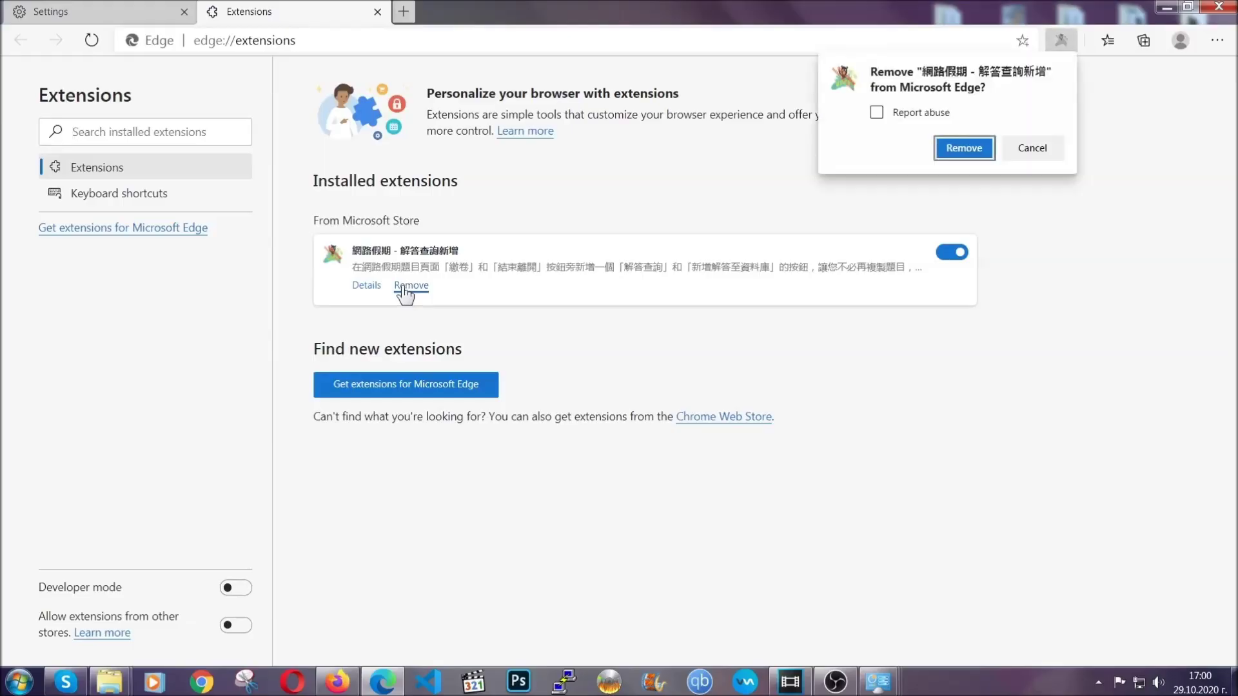
click(961, 147)
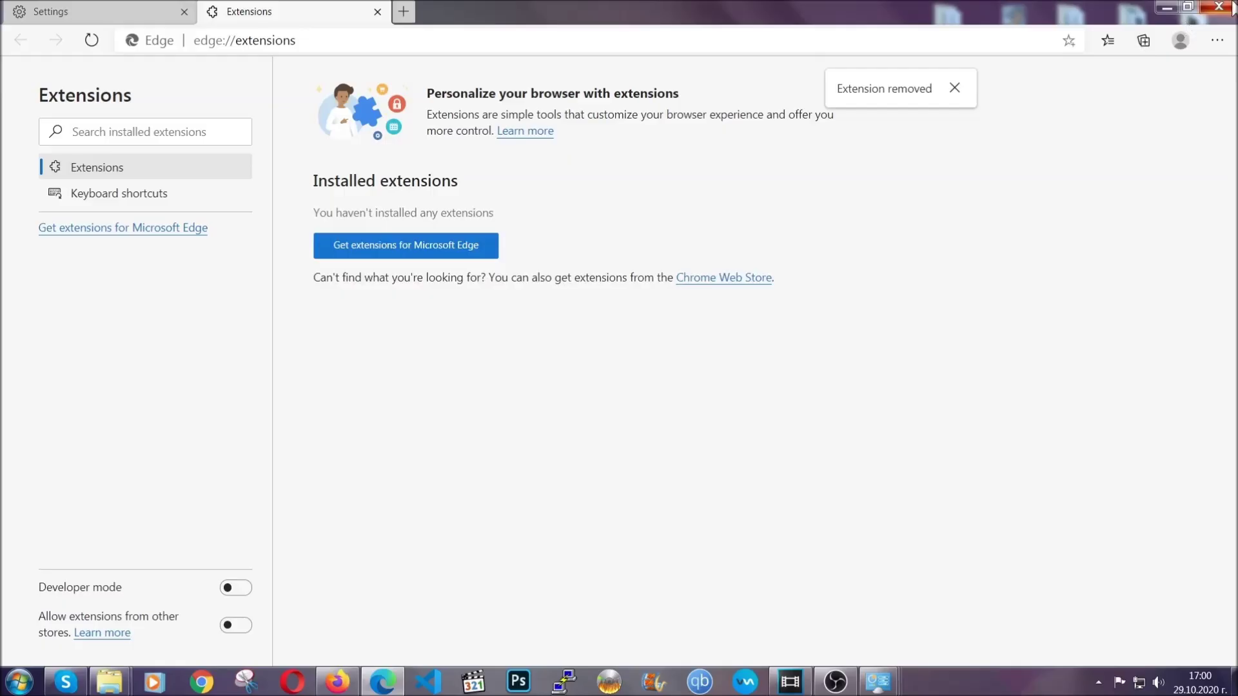
- Close Edge and load opera://settings/clearBrowserData in Opera
click(1231, 6)
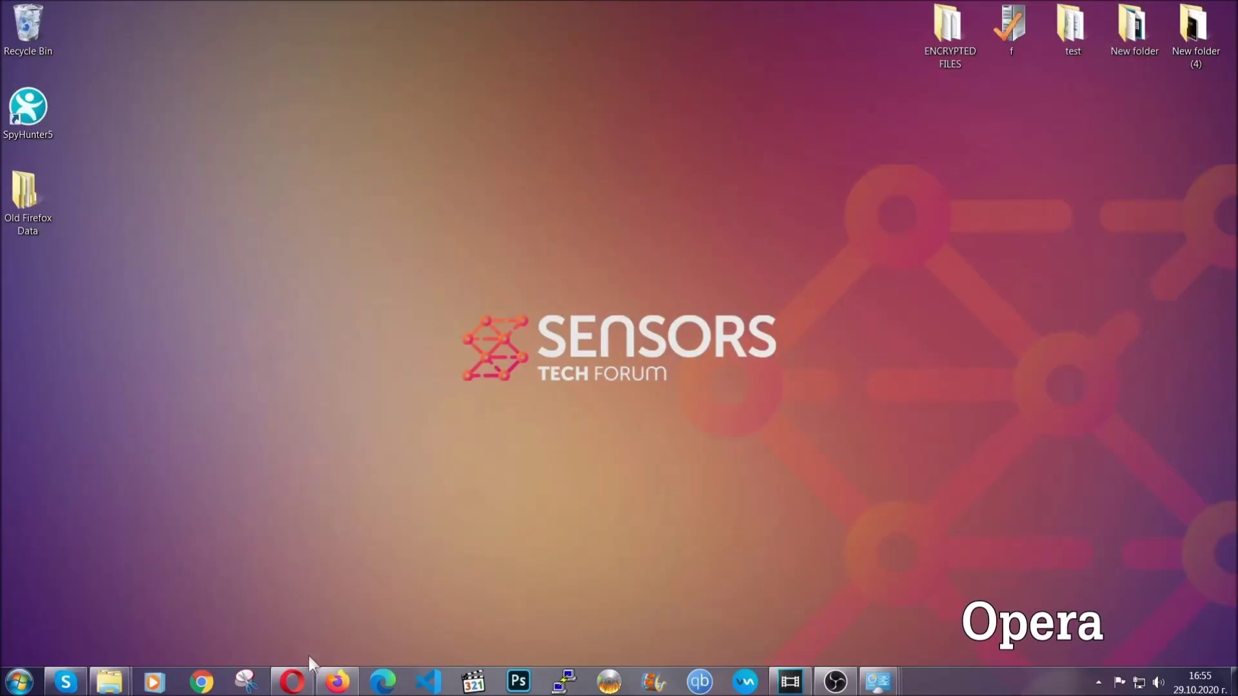
click(300, 678)
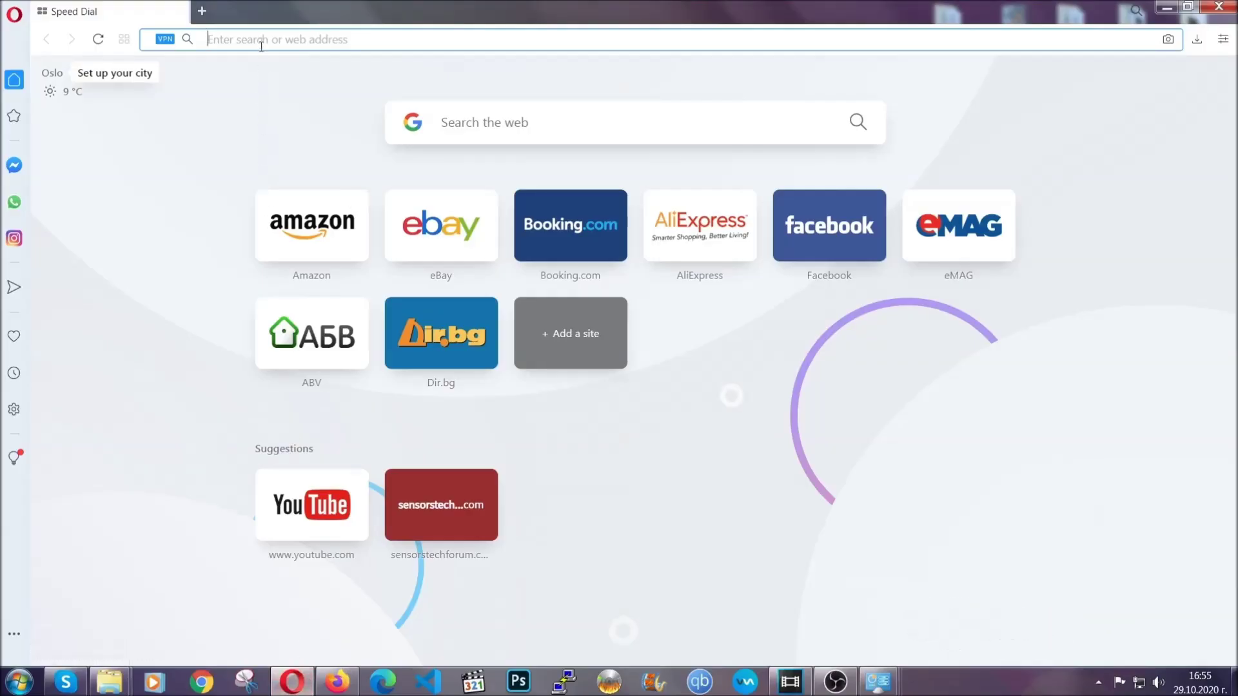
text(opera)
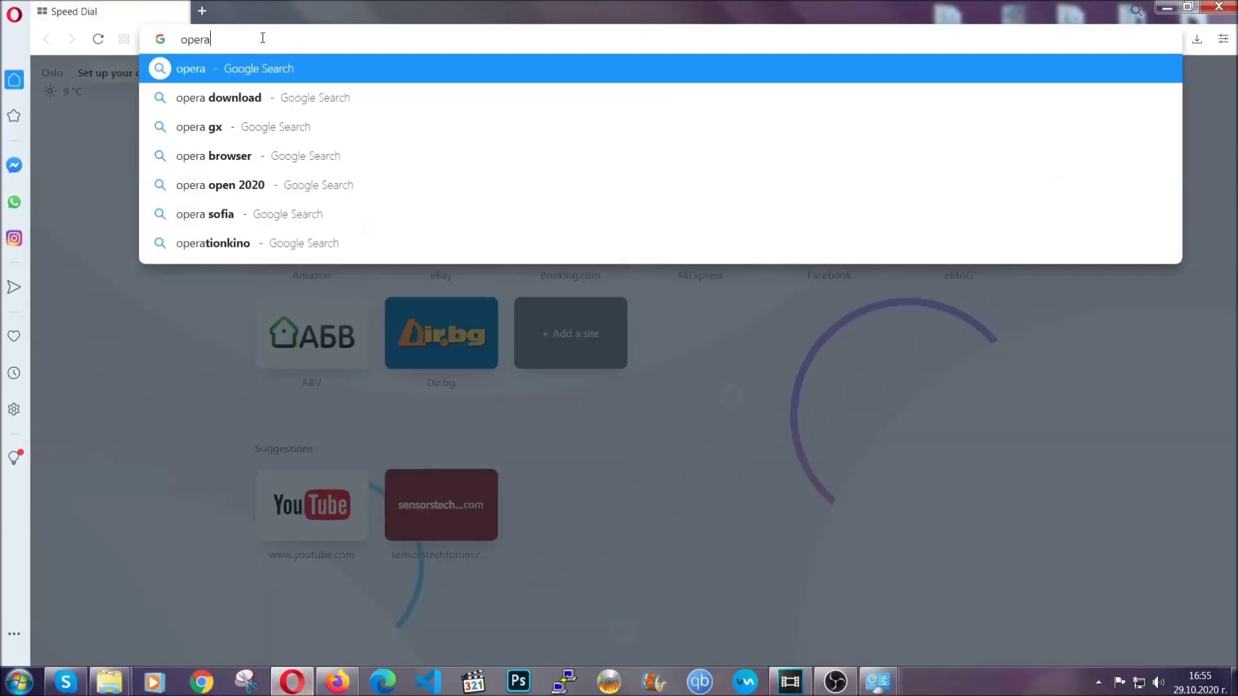
text(://se)
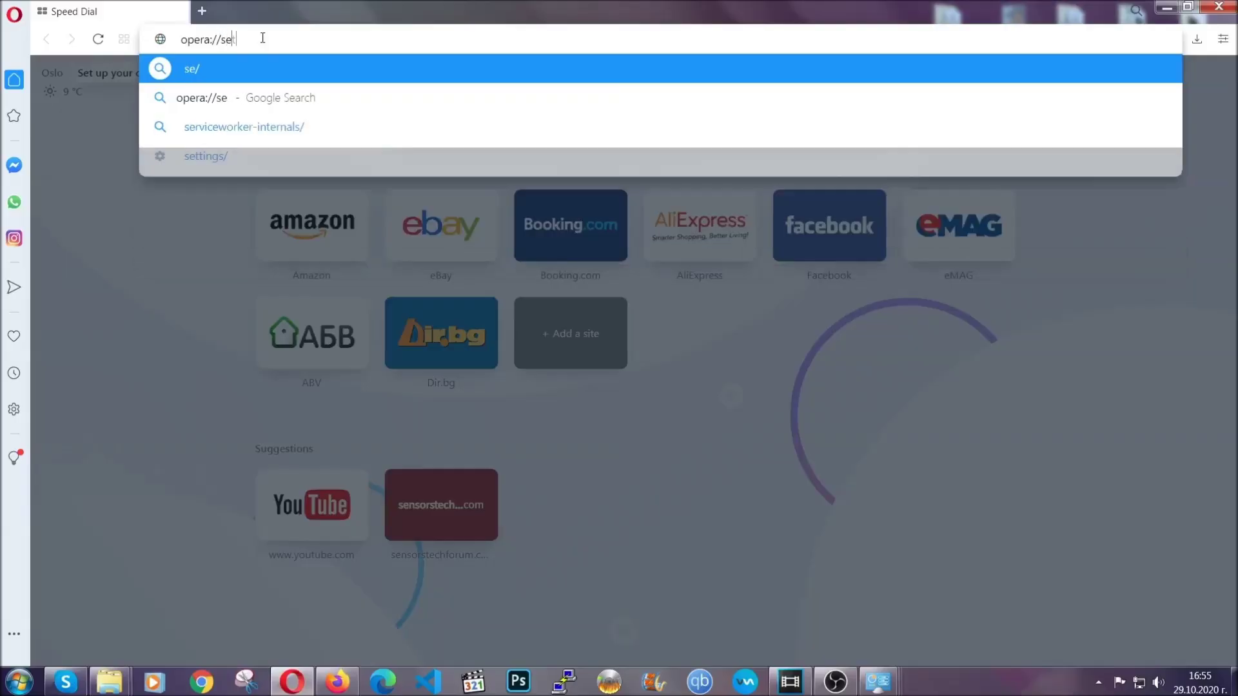
text(ttings/clearBrr)
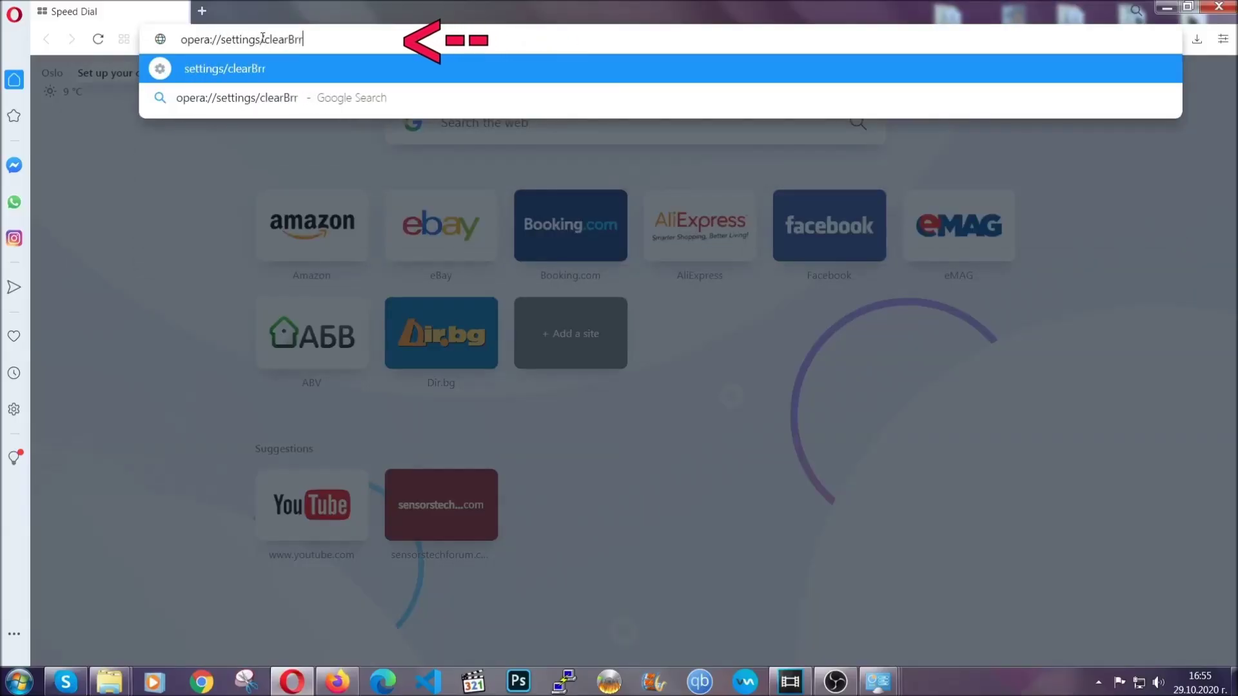
key(BackSpace)
text(o)
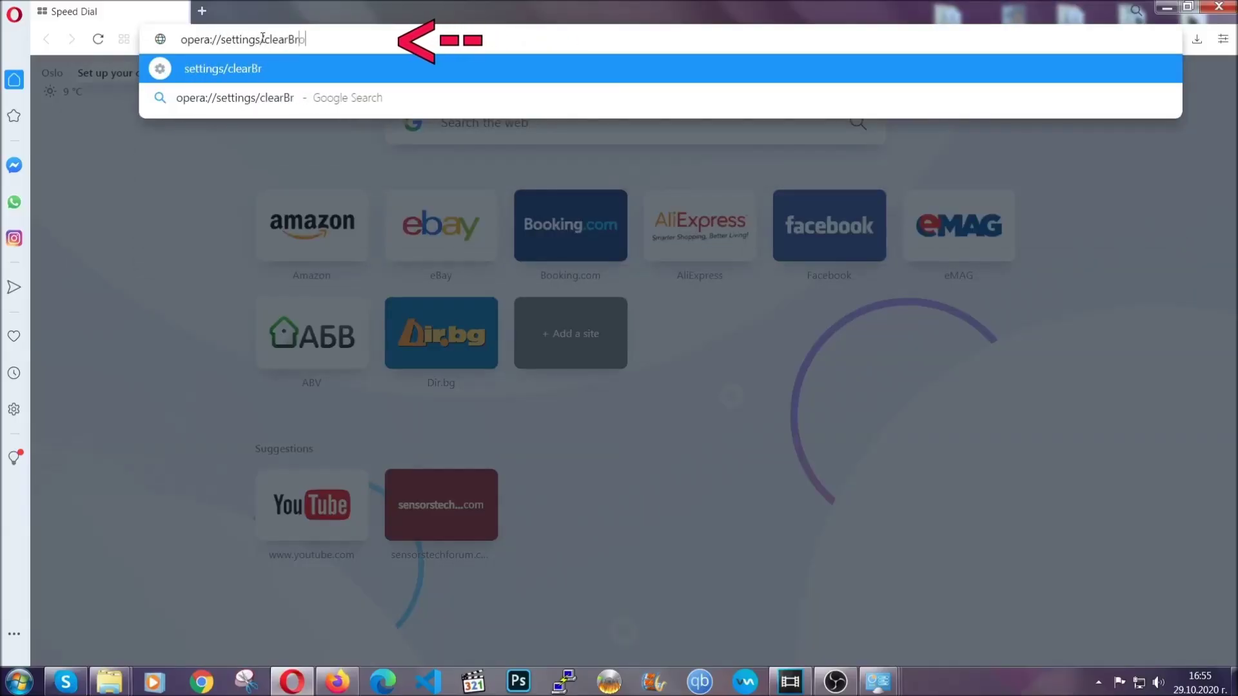
text(wserData)
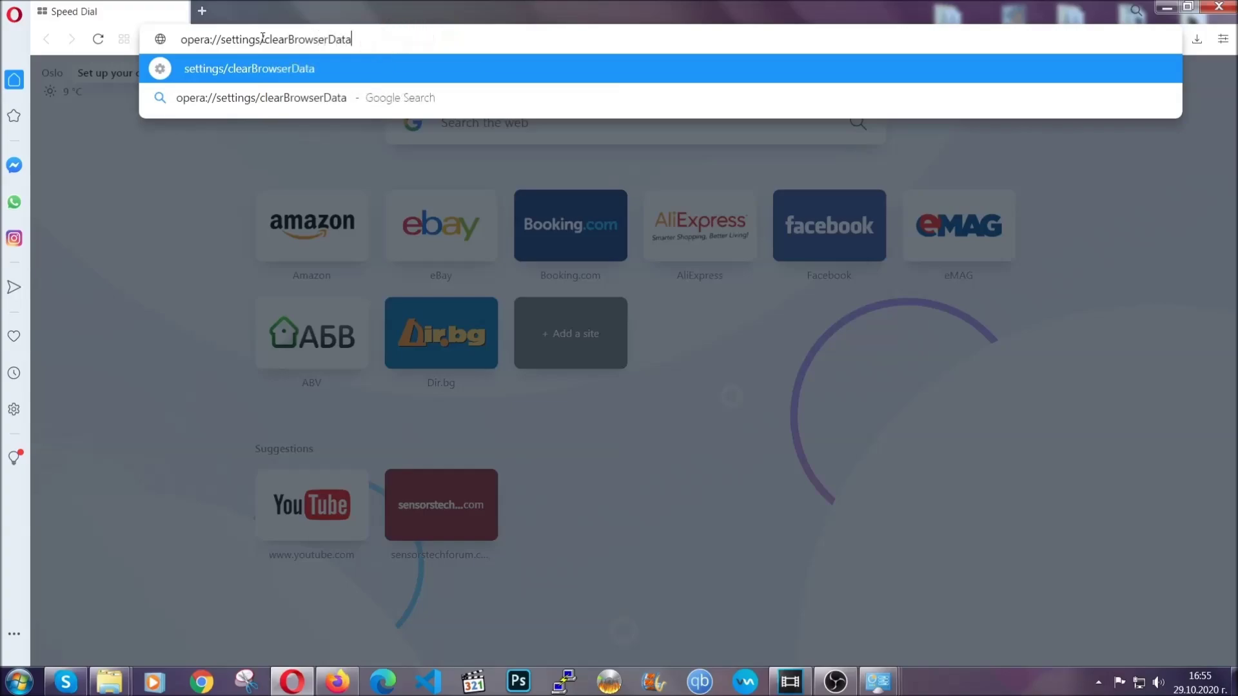
key(Return)
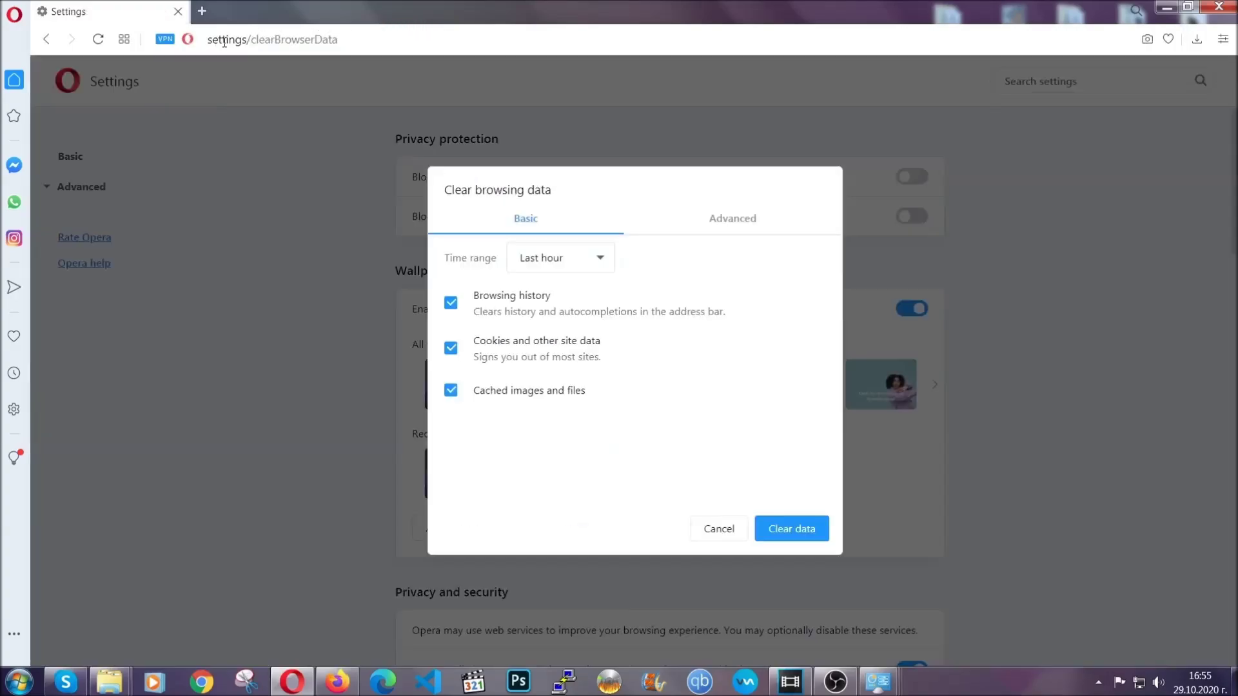
- Clear All time advanced data, including site settings, while leaving saved passwords unchecked
click(729, 222)
click(607, 260)
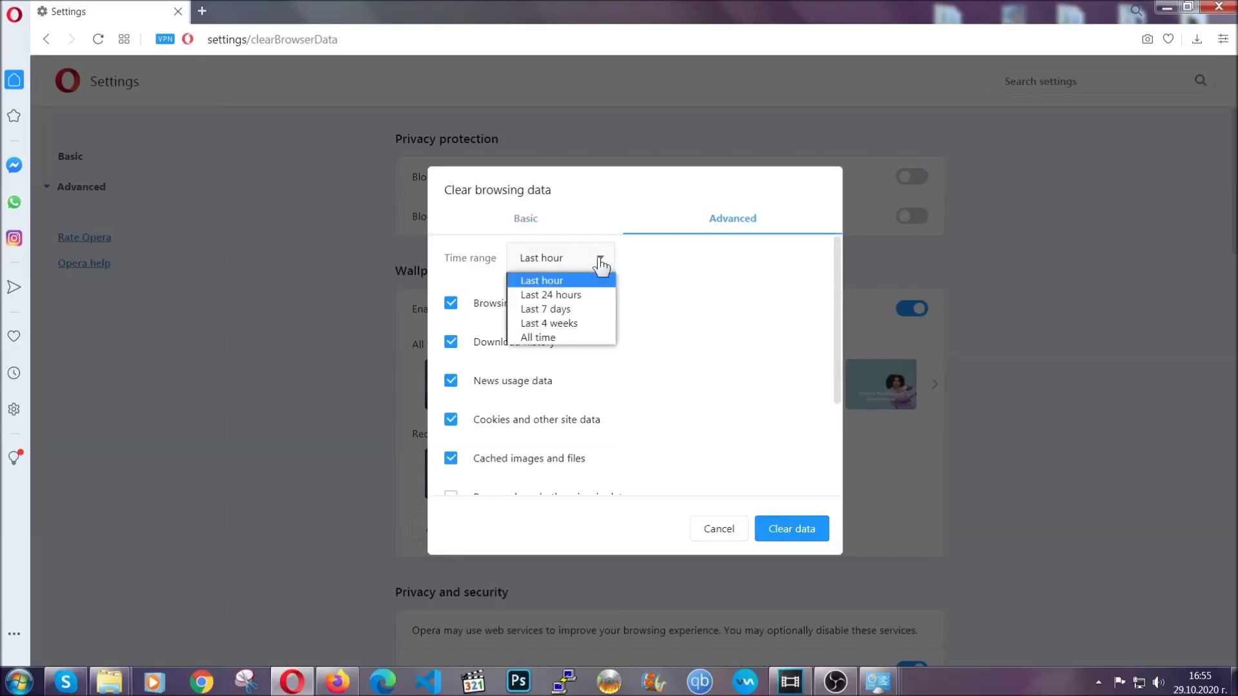
click(559, 336)
scroll(565, 346, down, 2)
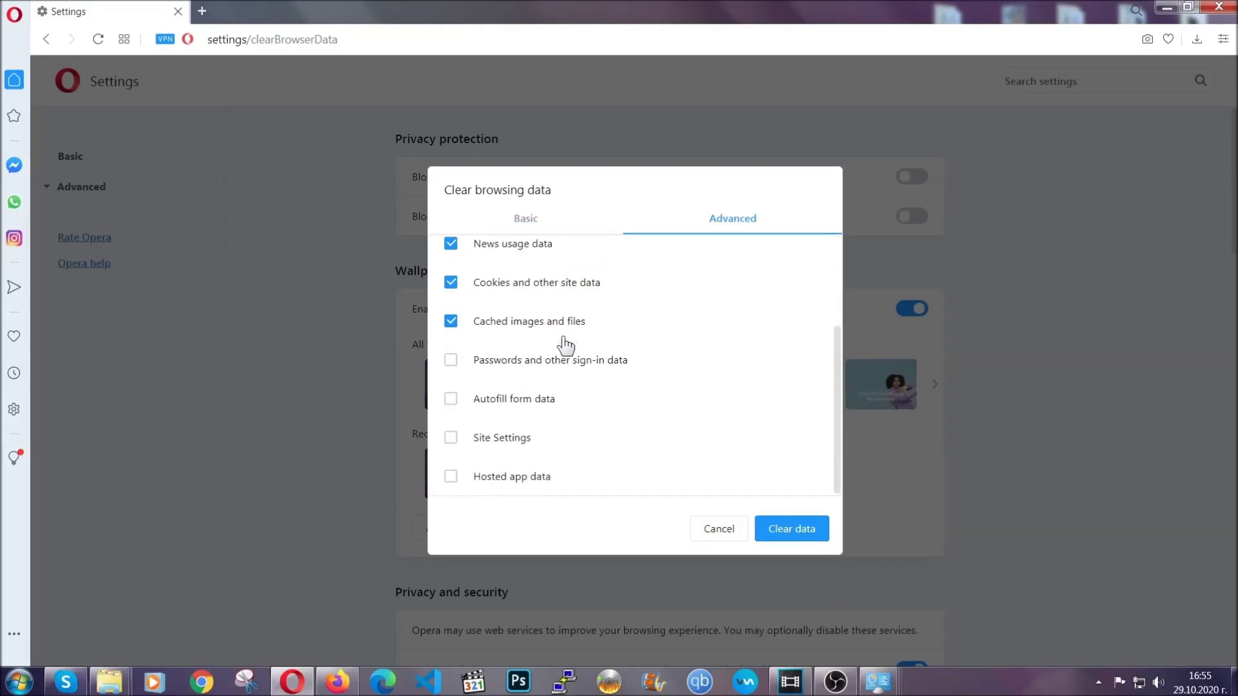
click(509, 441)
click(790, 539)
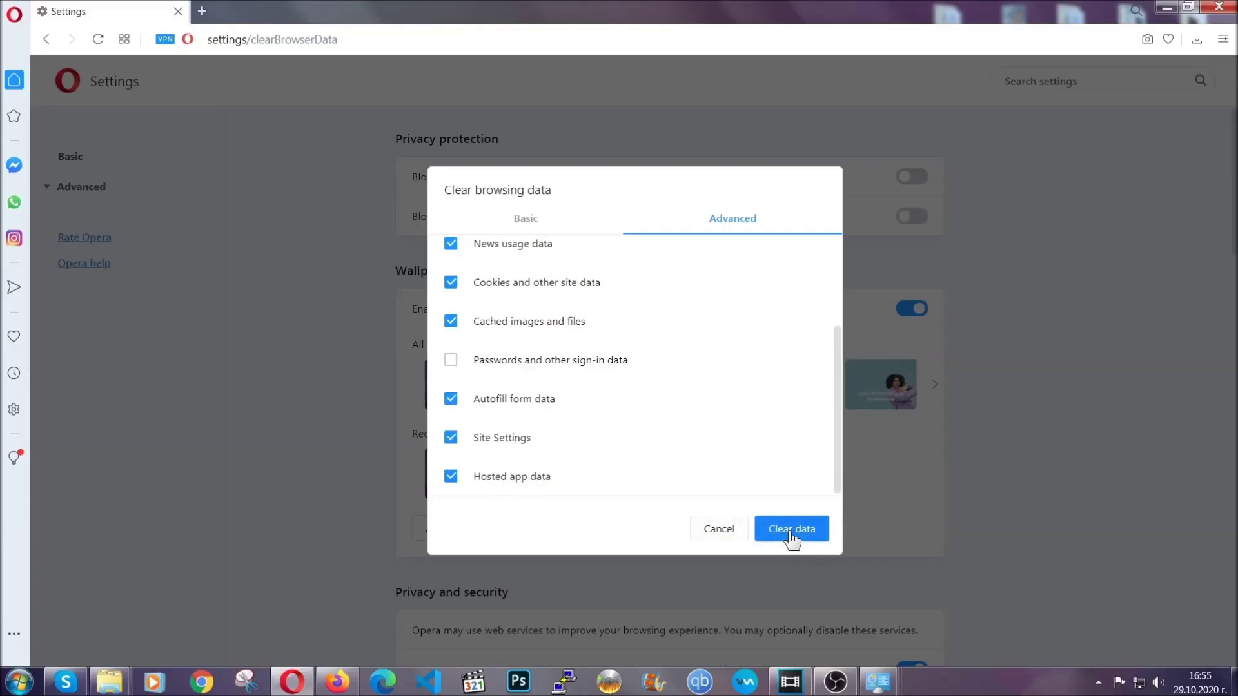